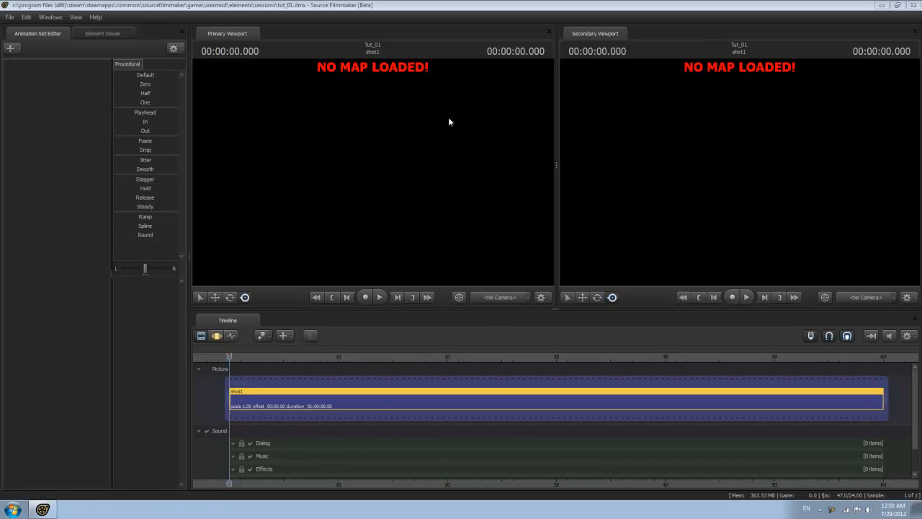
- Load the map arena_granary.bsp into the session
right_click(436, 150)
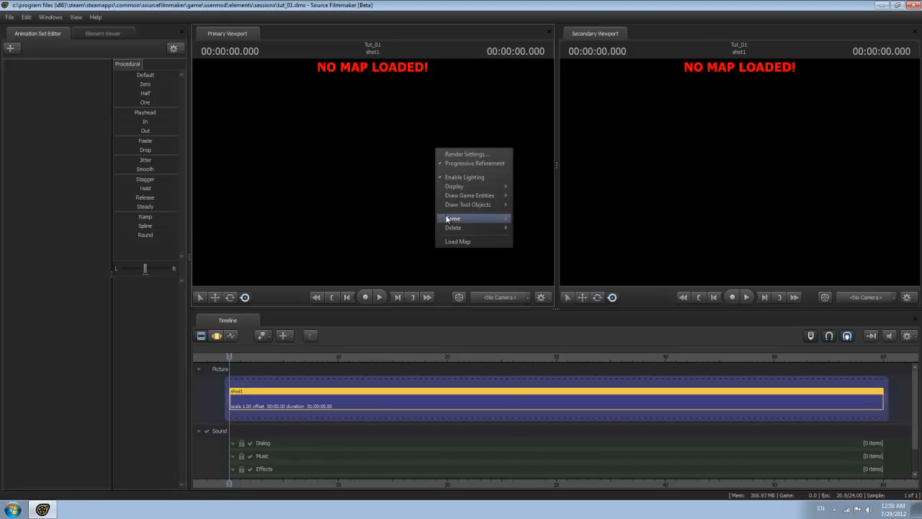
left_click(451, 242)
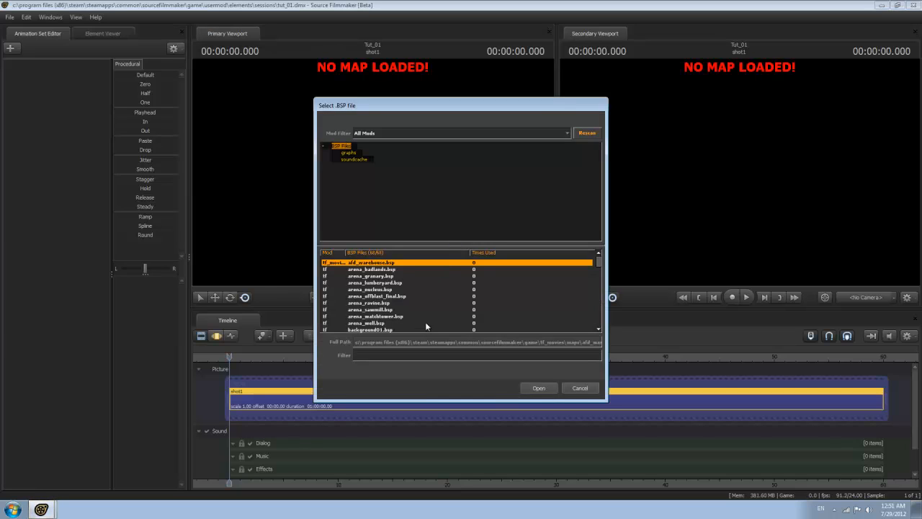
scroll(427, 304, "down", 3)
scroll(427, 305, "up", 3)
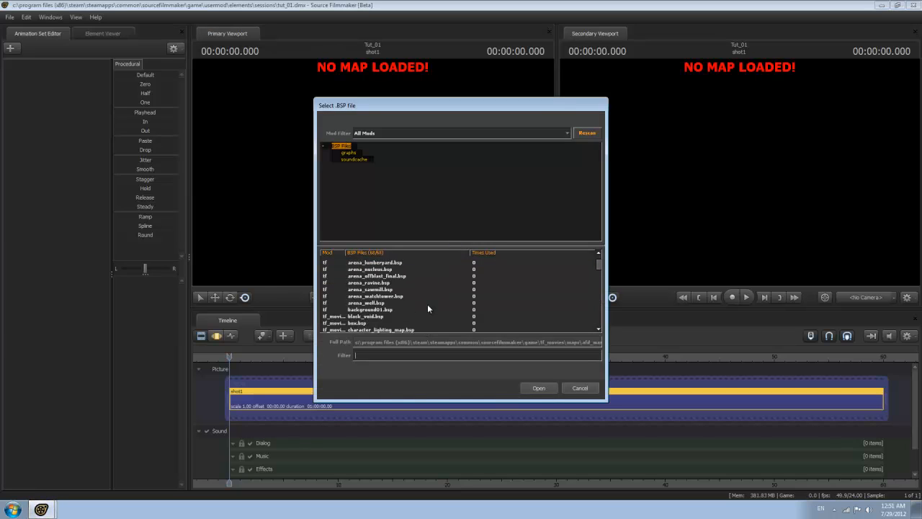
left_click(396, 277)
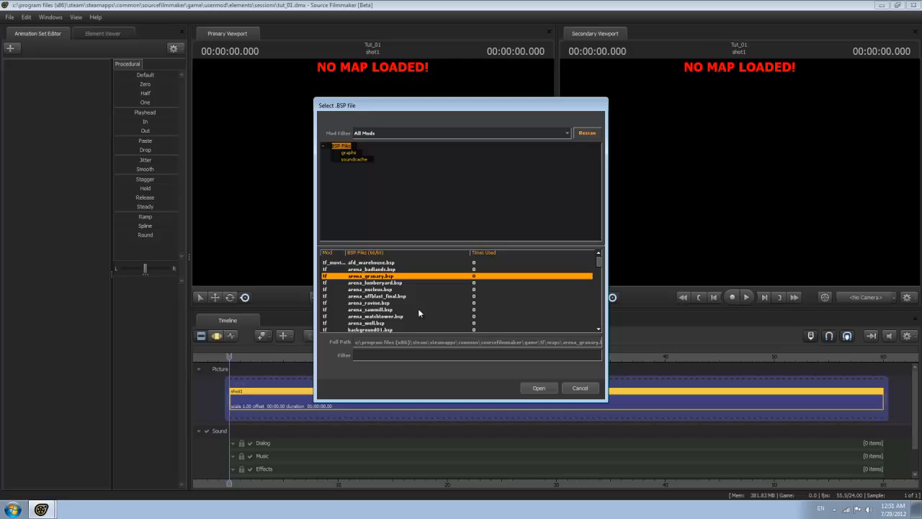
left_click(537, 387)
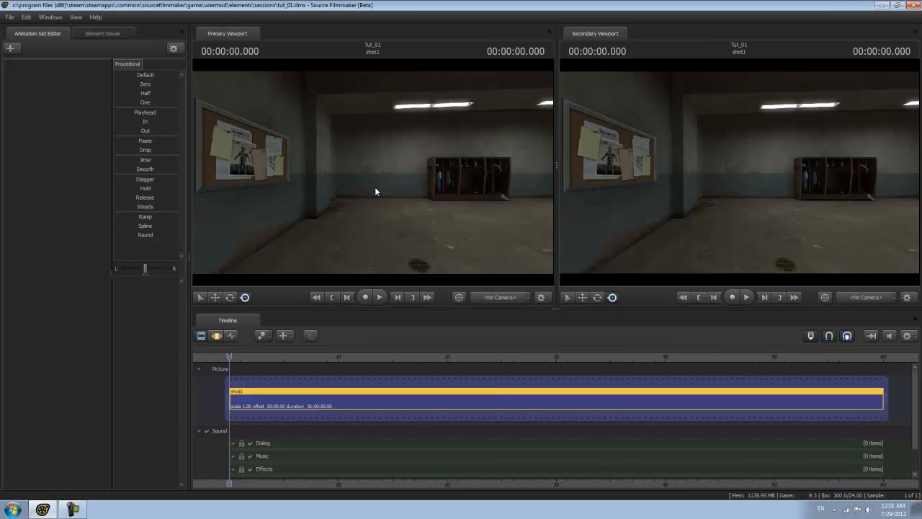
- Add a new scene camera to shot1 from the primary viewport
left_click(530, 300)
mouse_move(517, 334)
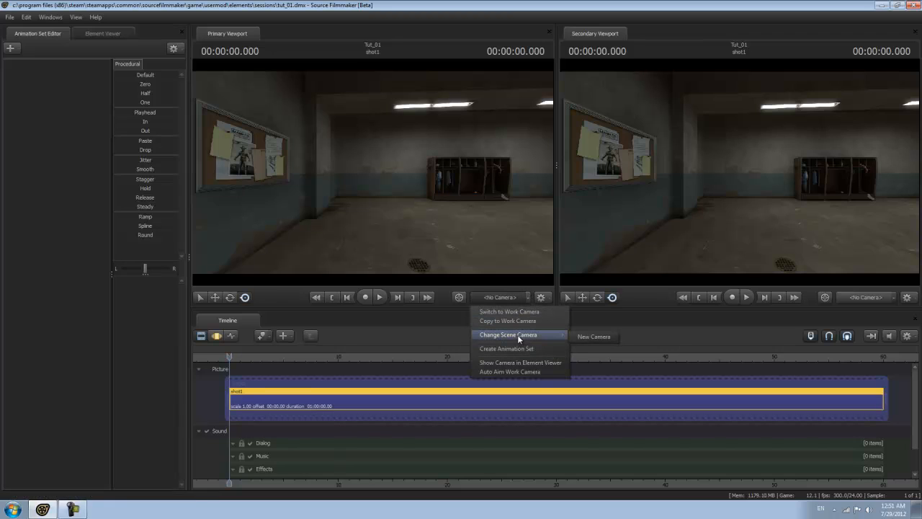
left_click(587, 336)
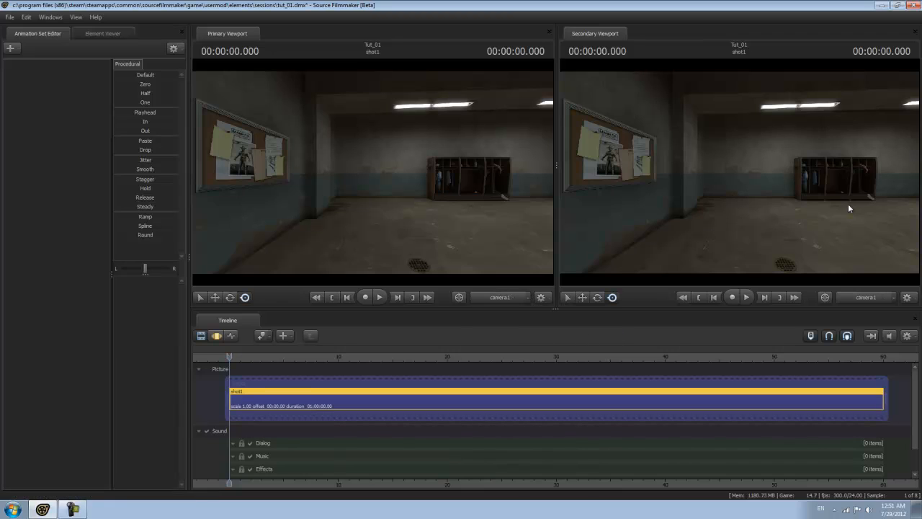
- Fly camera1 out of the starting room to the outdoor area in front of the concrete silos
left_click_drag(847, 207, 689, 186)
left_click_drag(423, 191, 374, 176)
key("w")
key("w")
key("w")
key("w")
key("w")
key("w")
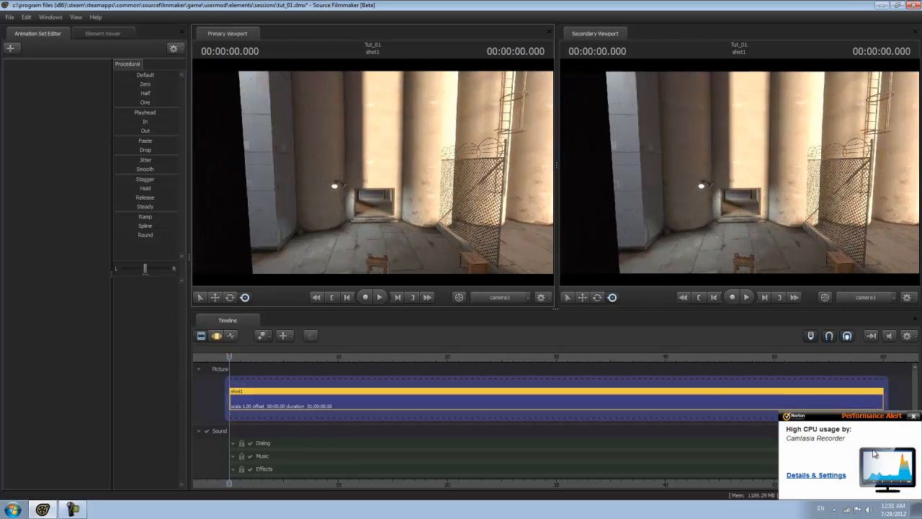
- Dismiss the performance alert and fly camera1 past the silos into the open yard with the stacked containers
left_click(912, 415)
mouse_move(477, 205)
left_mouse_down()
mouse_move(339, 202)
mouse_move(346, 180)
mouse_move(389, 188)
mouse_move(331, 184)
mouse_move(432, 174)
mouse_move(497, 189)
mouse_move(490, 193)
left_mouse_up()
key("w")
key("w")
key("w")
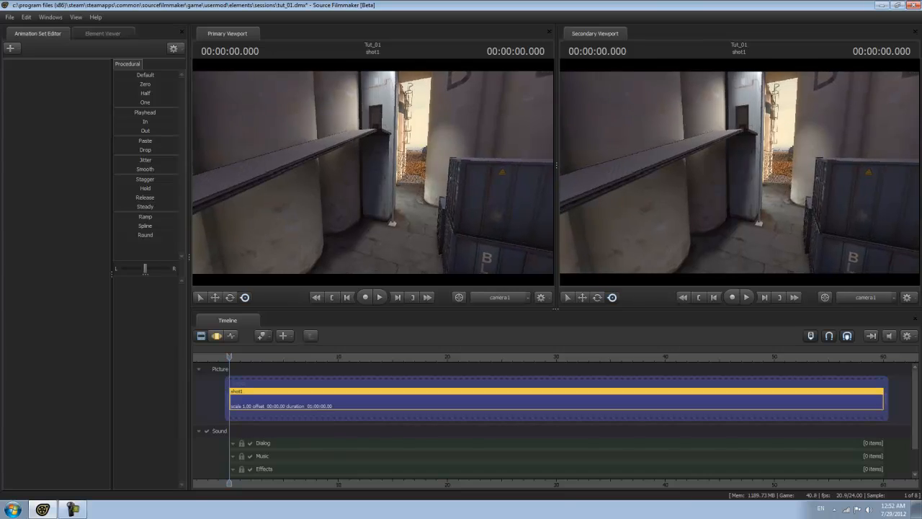
key("w")
left_click_drag(372, 172, 425, 173)
key("w")
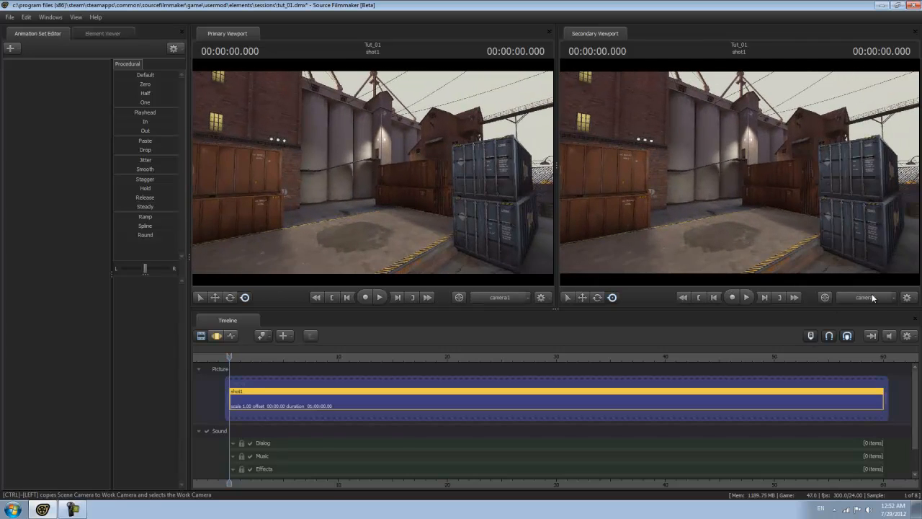
- Copy the scene camera to the work camera in the secondary viewport and turn the work camera until camera1's frustum is in view
left_click(893, 298)
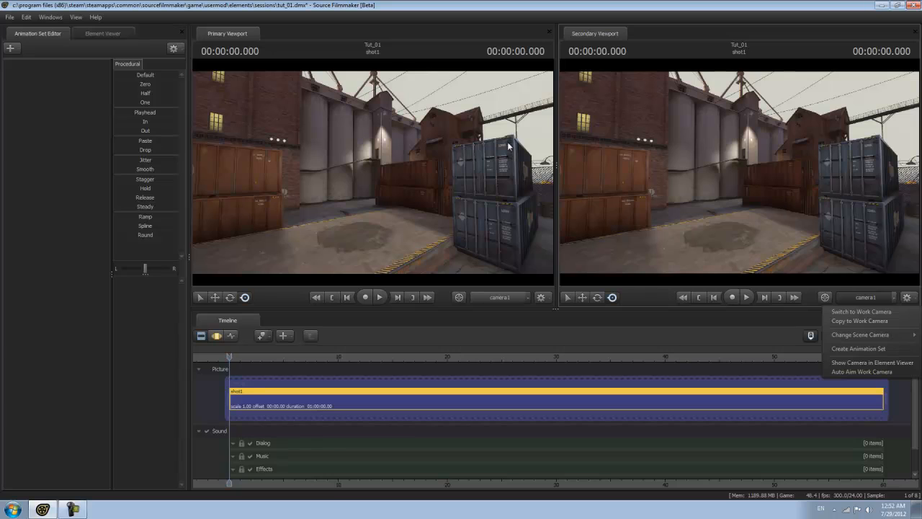
left_click(881, 324)
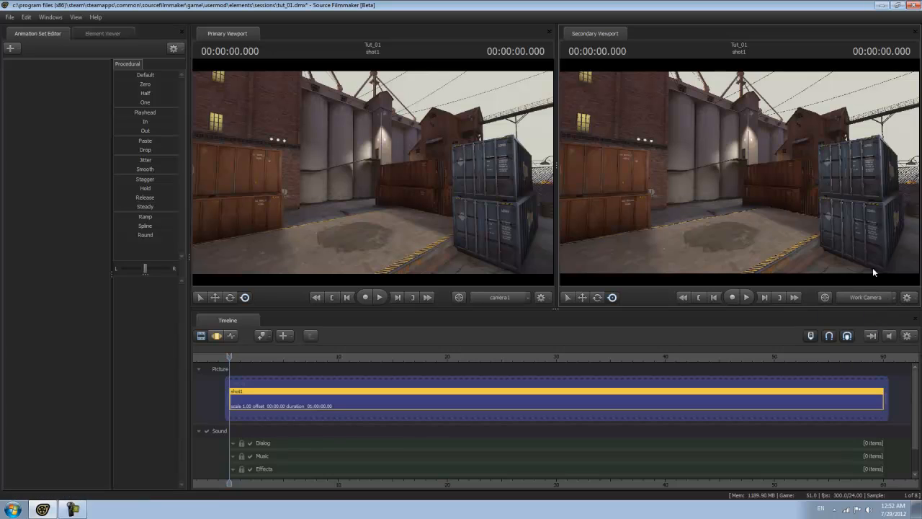
left_click_drag(740, 172, 710, 172)
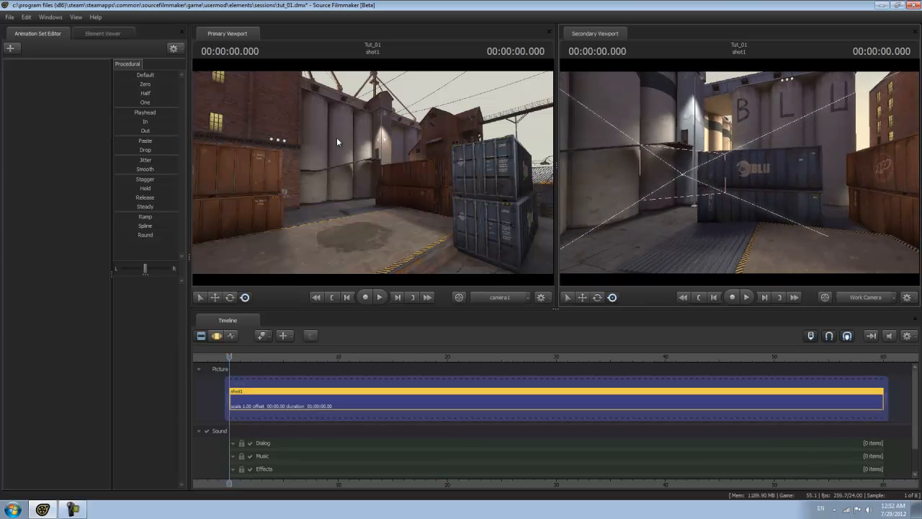
- Aim camera1 across the yard at the blue containers and place the work camera above the yard, looking down at camera1's view area
left_click_drag(409, 206, 374, 175)
key("w")
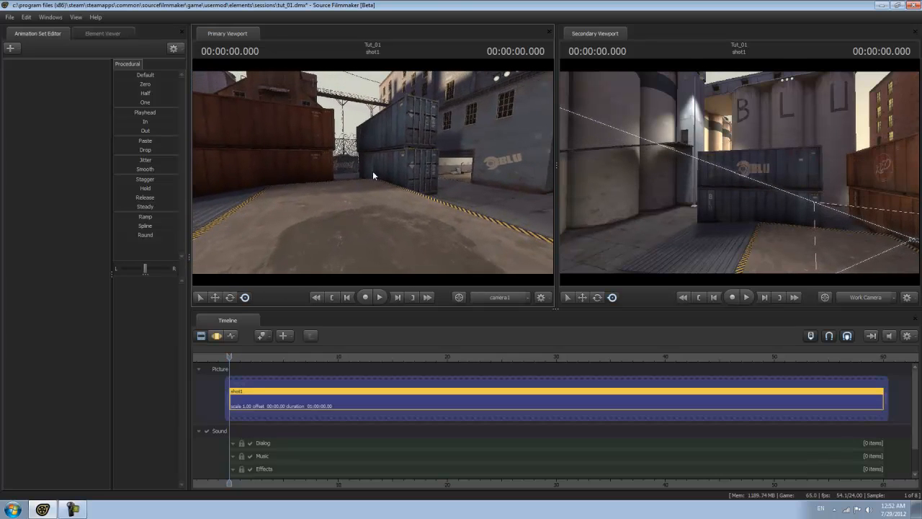
left_click_drag(678, 209, 769, 259)
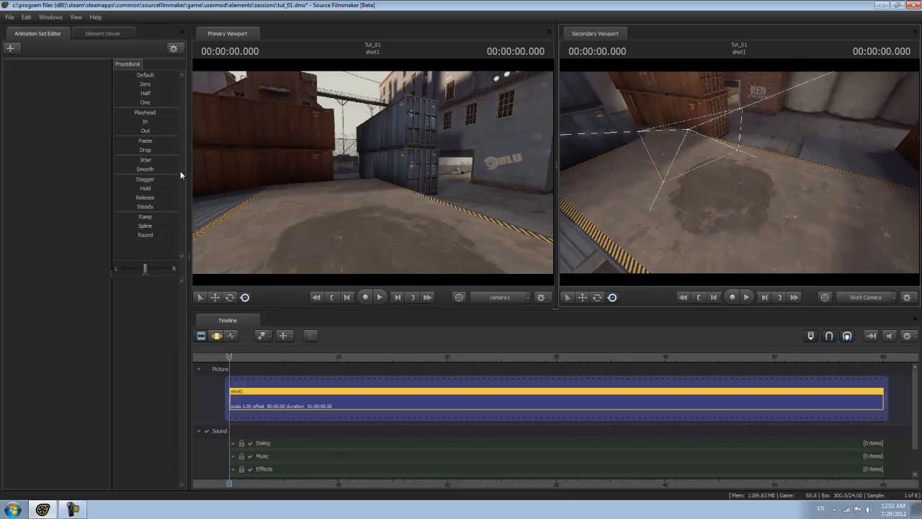
- Create an animation set for a new model using player\hwm\heavy.mdl, found with the filter "heavy"
left_click(12, 48)
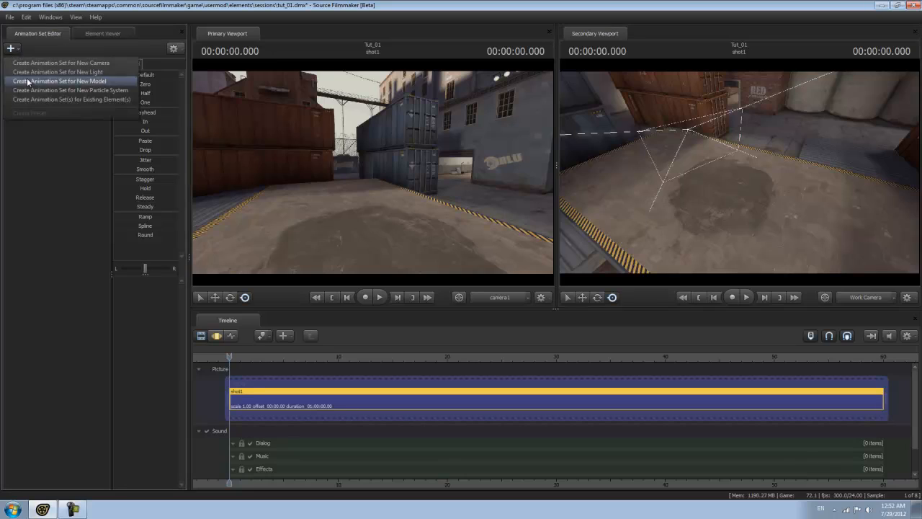
left_click(80, 82)
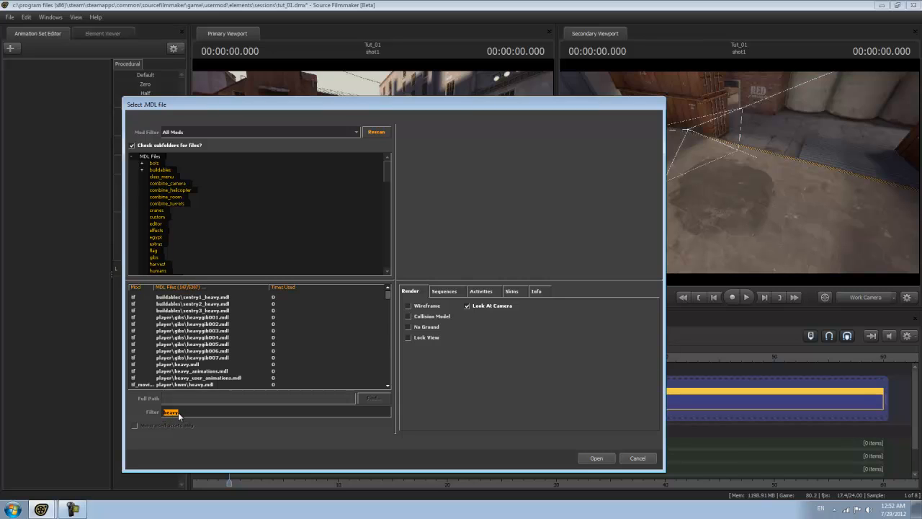
scroll(292, 323, "down", 1)
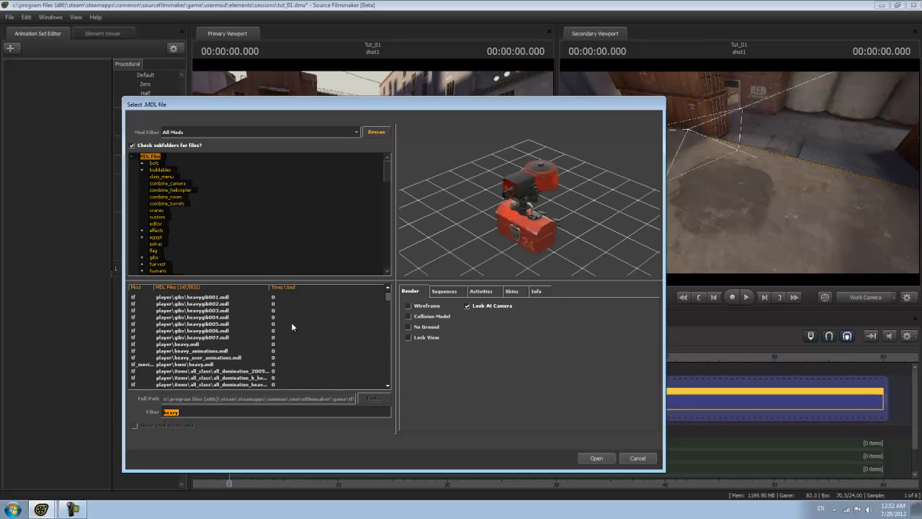
left_click(204, 324)
left_click(206, 310)
left_click(209, 344)
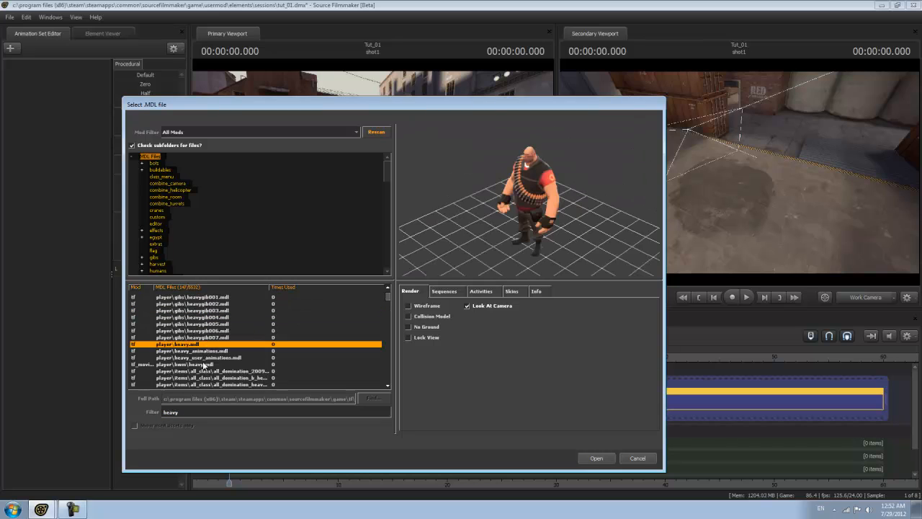
left_click(207, 364)
scroll(225, 355, "down", 4)
scroll(226, 355, "up", 4)
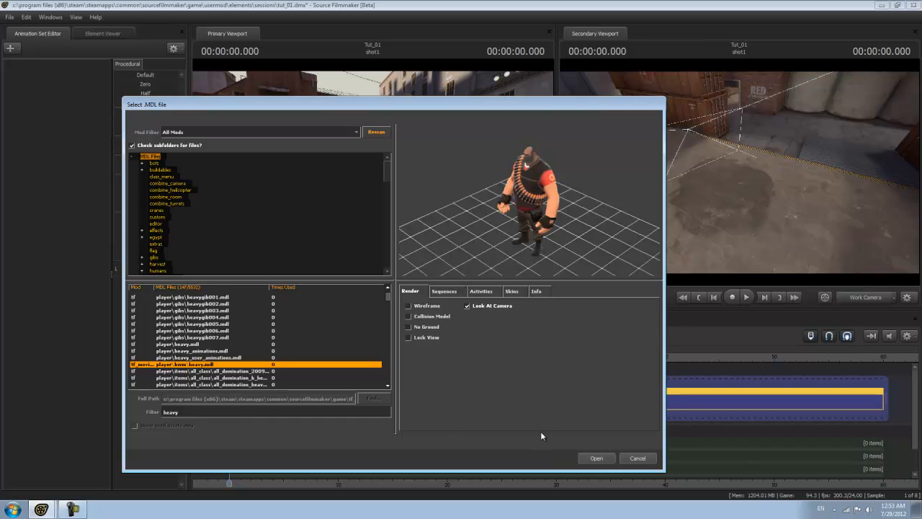
left_click(591, 458)
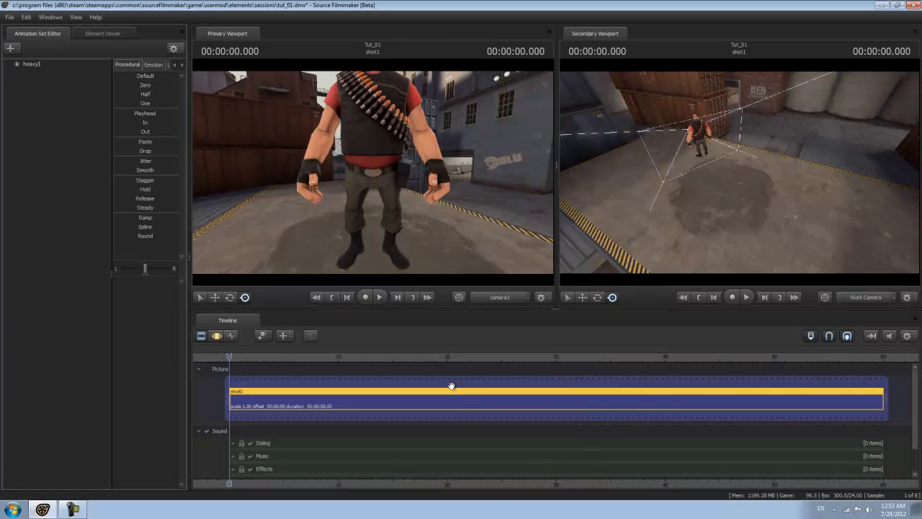
- Bring the work camera up to the Heavy's face, expand the heavy1 animation set and select its Face controls
left_click_drag(750, 220, 850, 155)
key("w")
key("a")
key("w")
key("a")
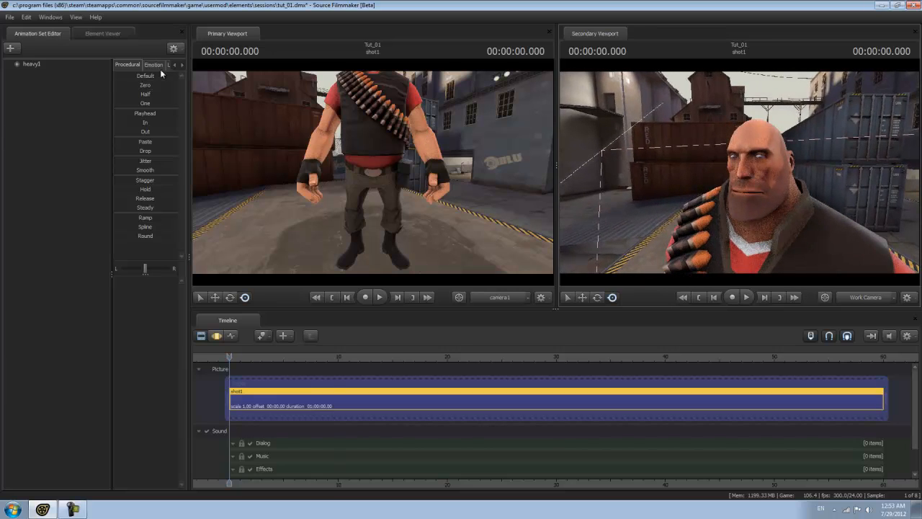
left_click(37, 63)
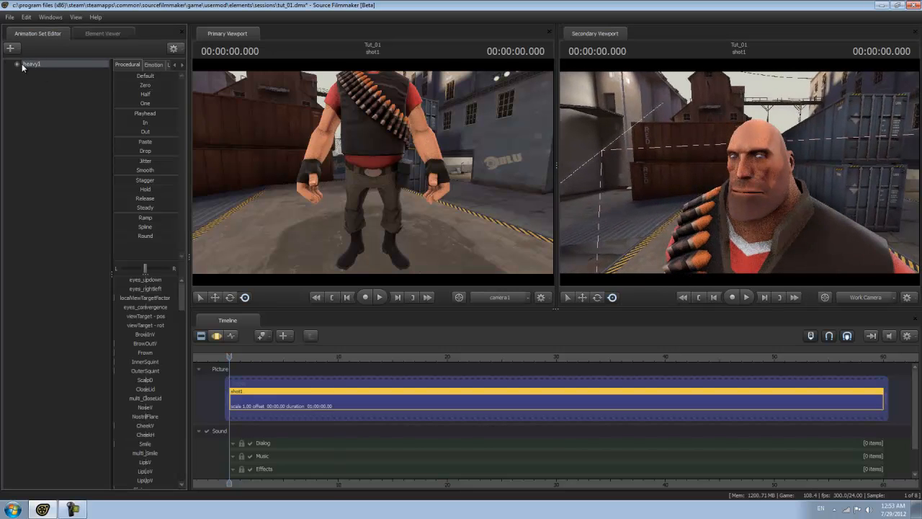
left_click(20, 64)
left_click_drag(702, 209, 631, 181)
key("s")
key("w")
key("s")
left_click(44, 72)
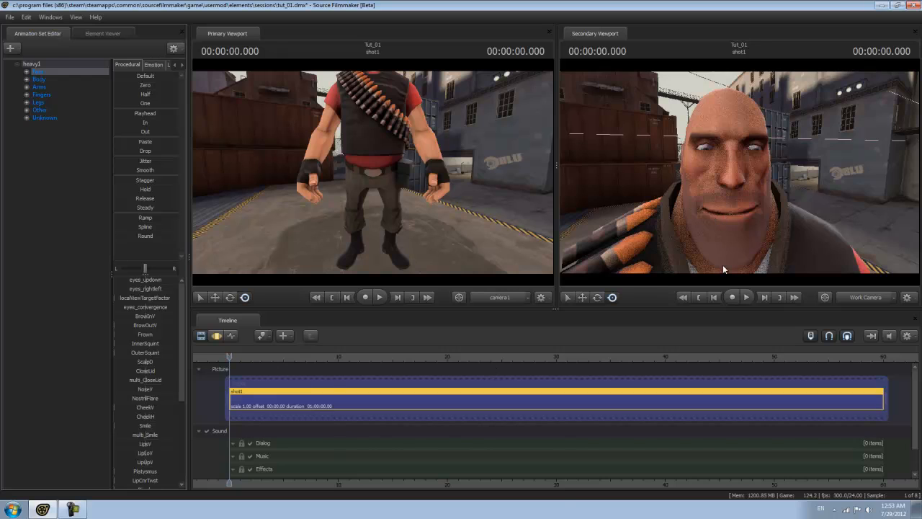
- Pull the work camera back to show the Heavy's whole body and select the Body control group of heavy1
left_click_drag(723, 269, 718, 166)
key("s")
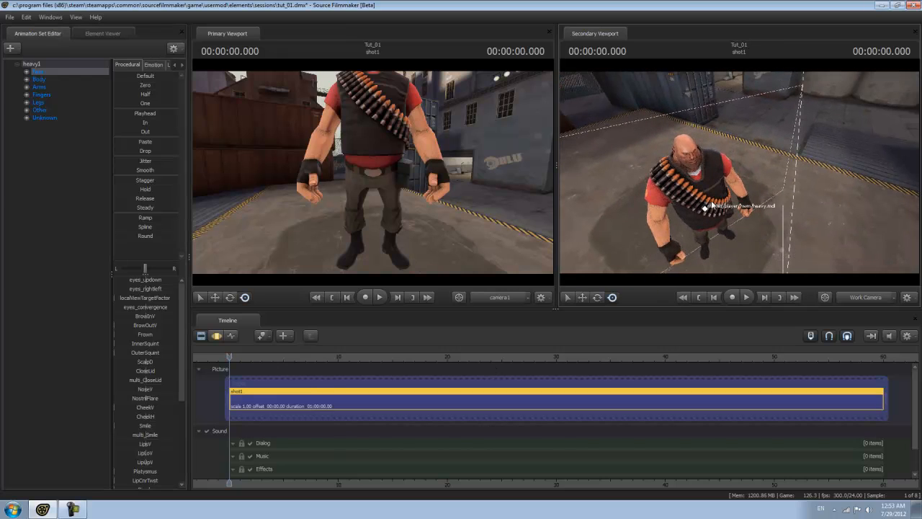
left_click(43, 78)
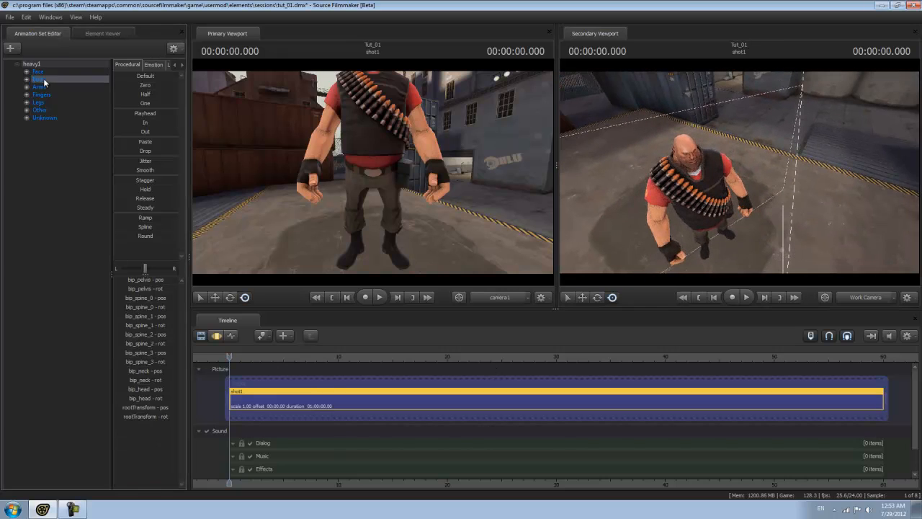
- In the Motion Editor, move the Heavy's bip_pelvis with the Move tool until his head and torso are framed in camera1's view
double_click(696, 201)
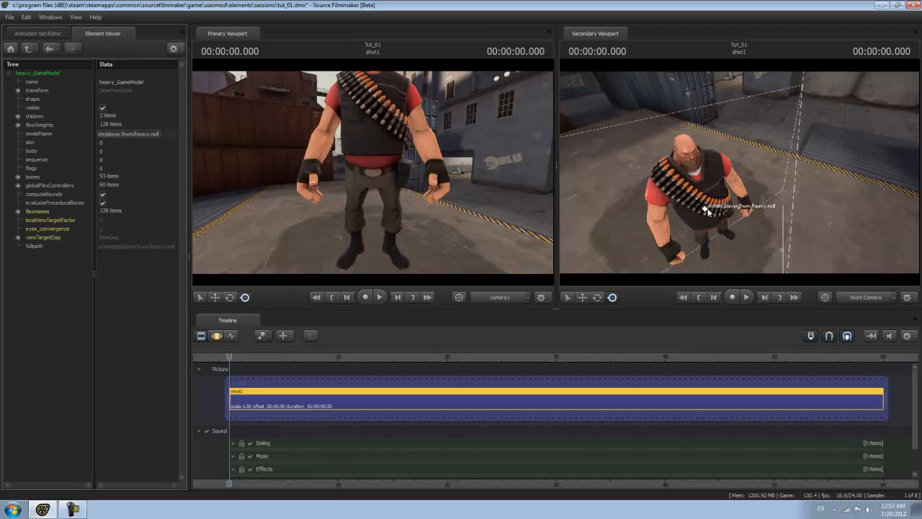
left_click(216, 337)
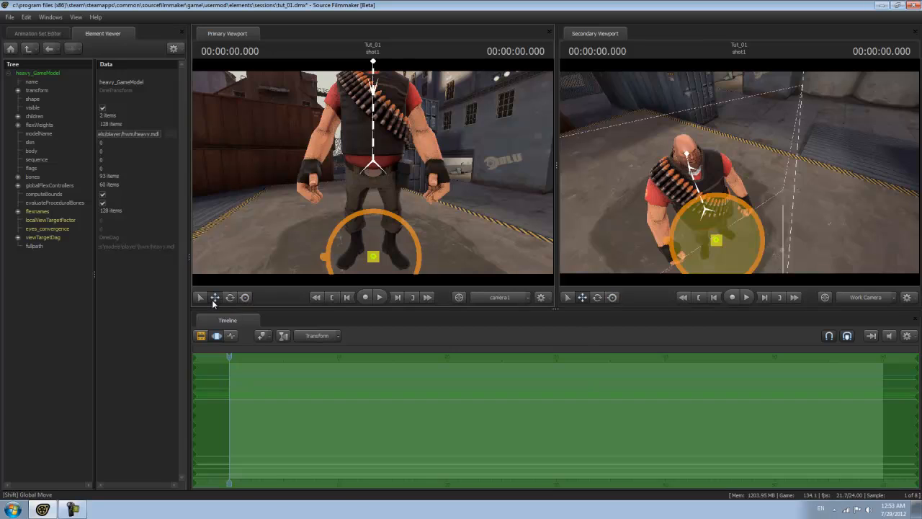
left_click(213, 298)
left_click(708, 212)
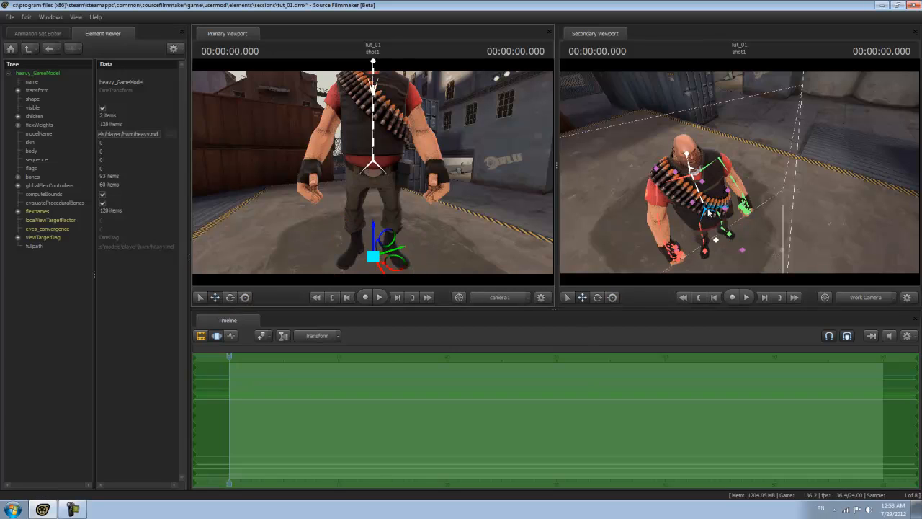
left_click(708, 212, "ctrl")
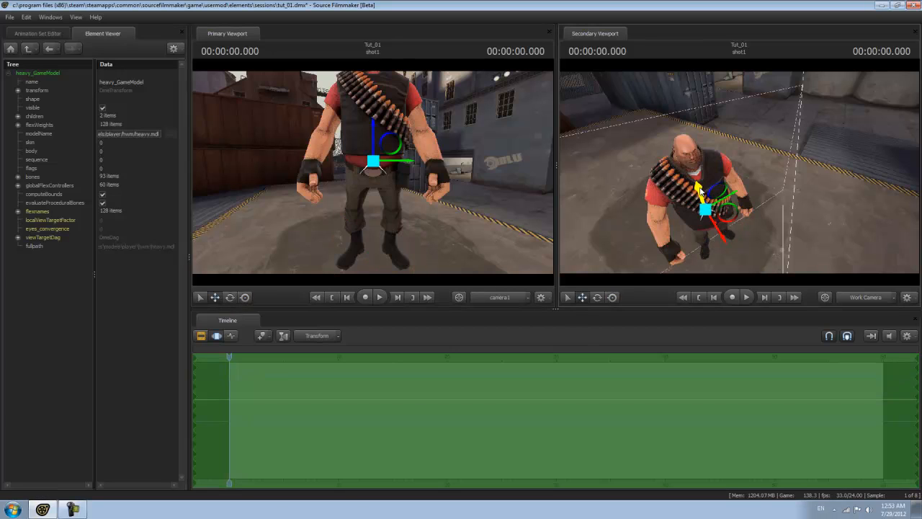
left_click_drag(700, 190, 701, 224)
left_click_drag(785, 221, 829, 255, "alt")
left_click_drag(739, 172, 821, 165)
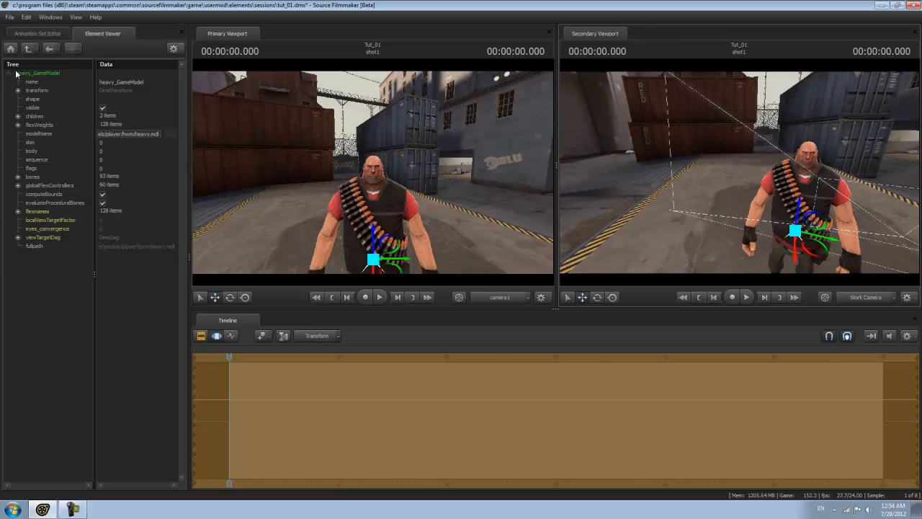
- Start creating an animation set for a new model and clear the "heavy" filter from the model list
left_click(40, 33)
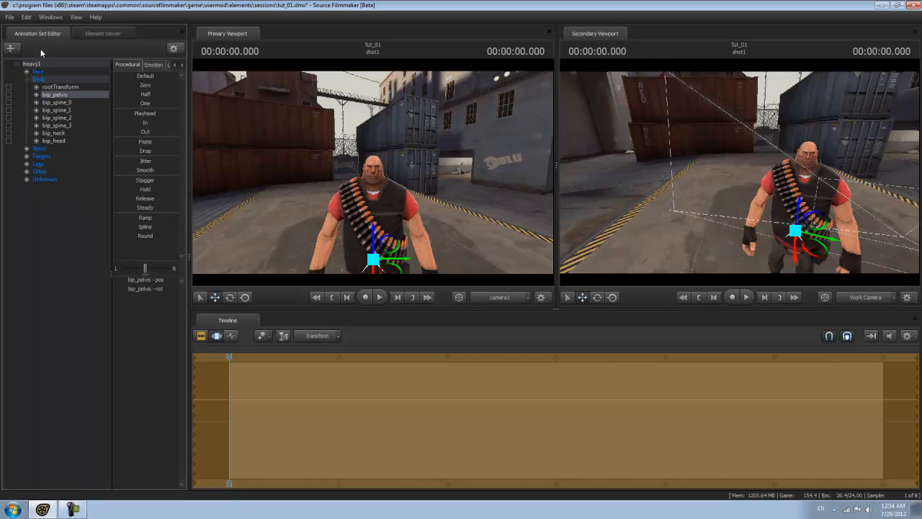
left_click(12, 48)
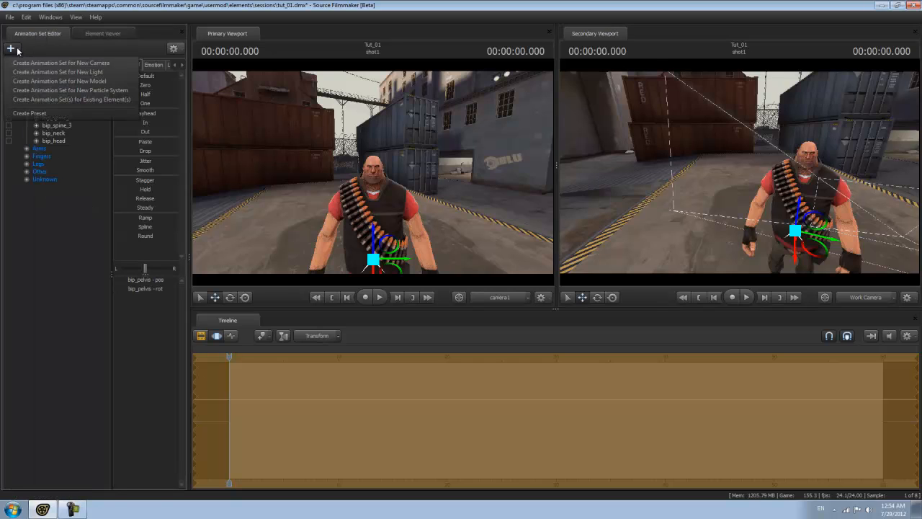
left_click(67, 81)
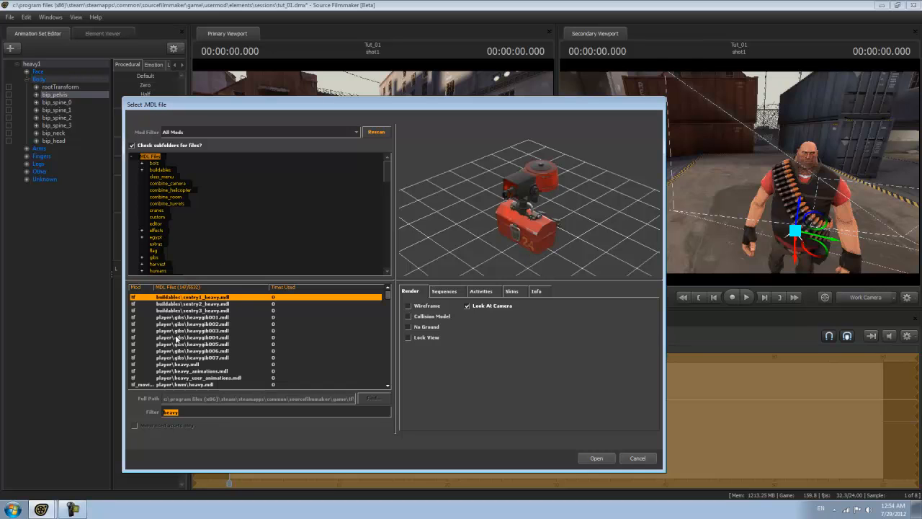
key("BackSpace")
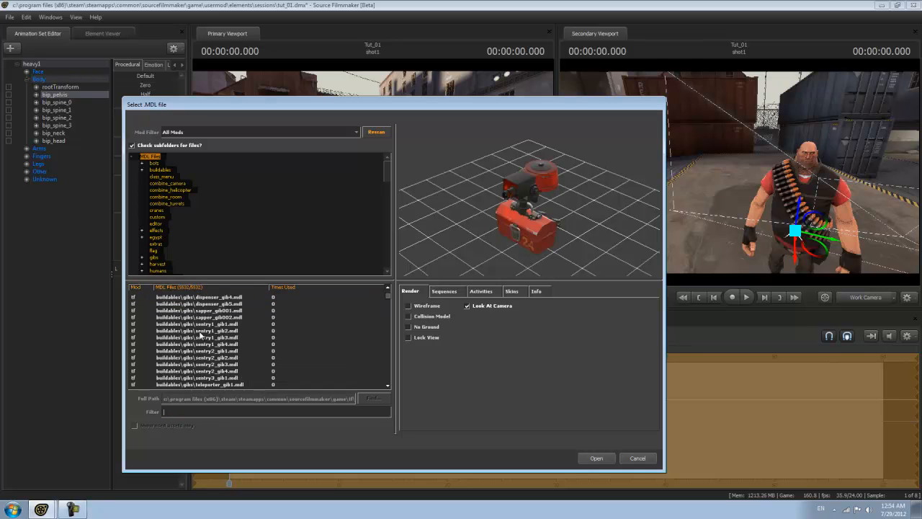
- Browse the unfiltered model list and preview several buildables, gibs and editor models
left_click(194, 297)
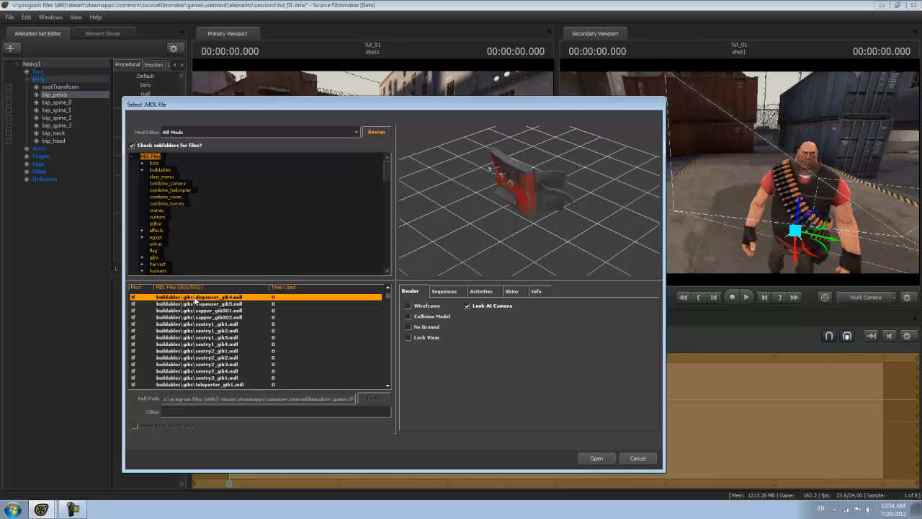
left_click(201, 331)
left_click(204, 353)
left_click(210, 383)
scroll(210, 382, "down", 2)
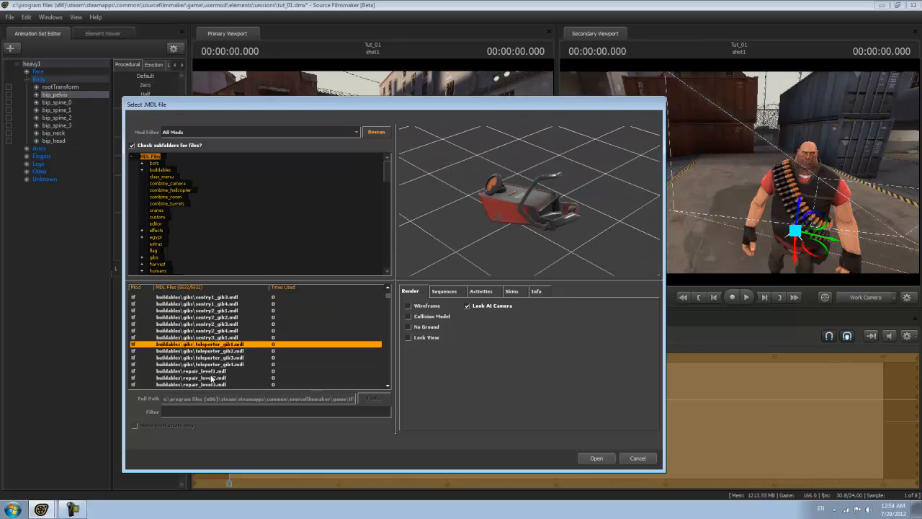
left_click(215, 371)
scroll(215, 371, "down", 3)
scroll(215, 371, "down", 5)
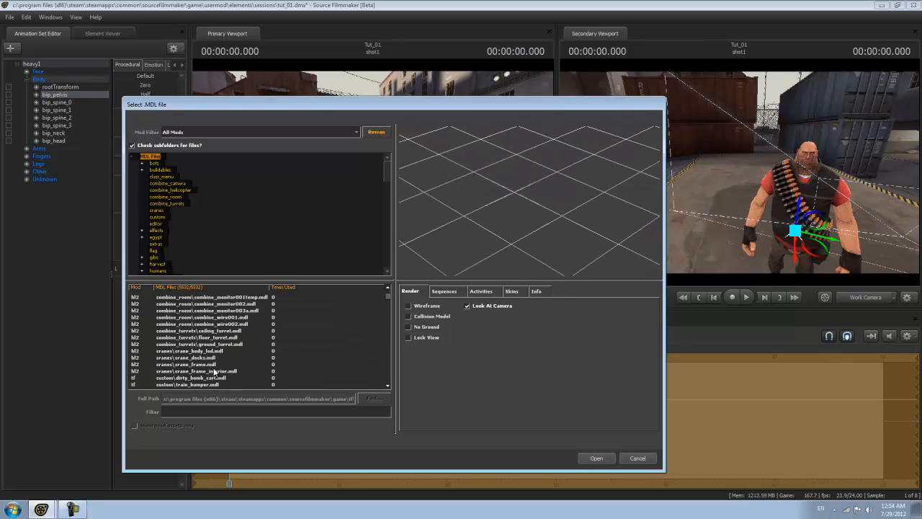
left_click(215, 370)
left_click(220, 324)
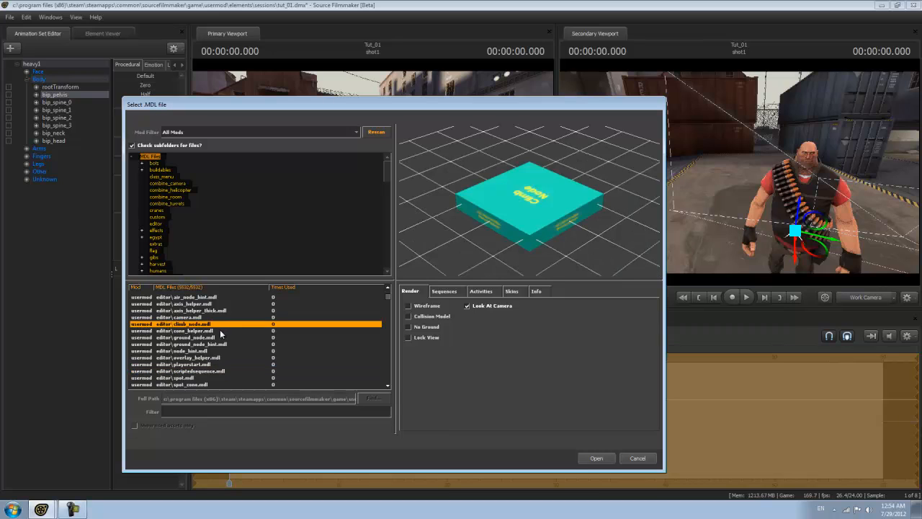
- Preview crane_body_lod.mdl, then load combine_turrets\floor_turret.mdl as the new model
scroll(220, 329, "up", 4)
left_click(219, 330)
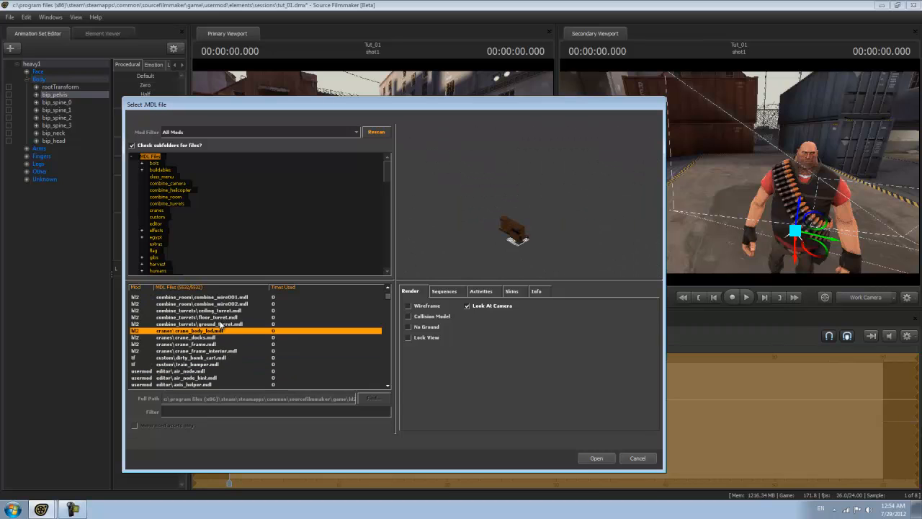
left_click(223, 317)
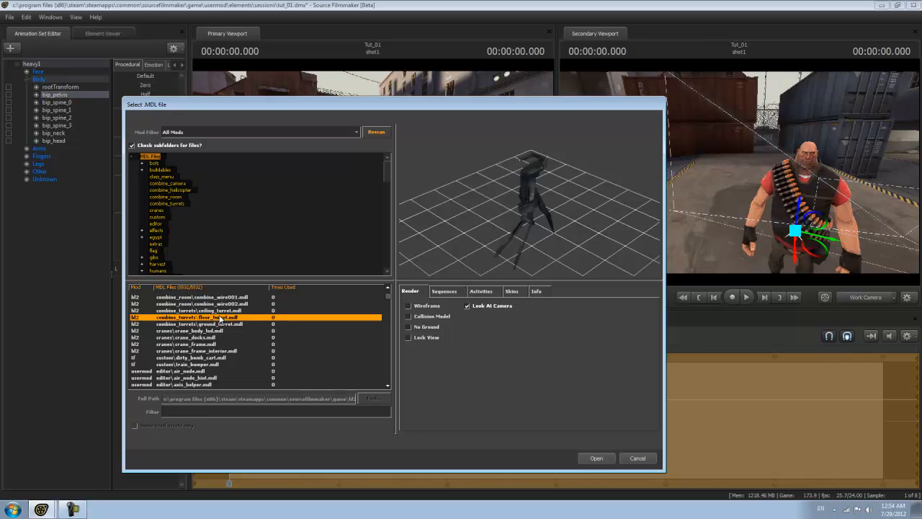
left_click(610, 458)
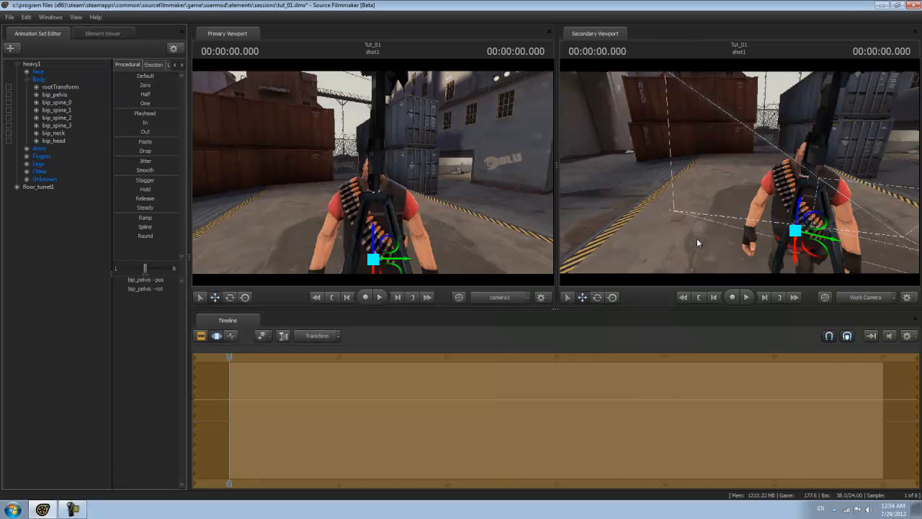
- Bring the work camera to an elevated side view of both models and select the Base bone of floor_turret1
left_click_drag(696, 240, 729, 173)
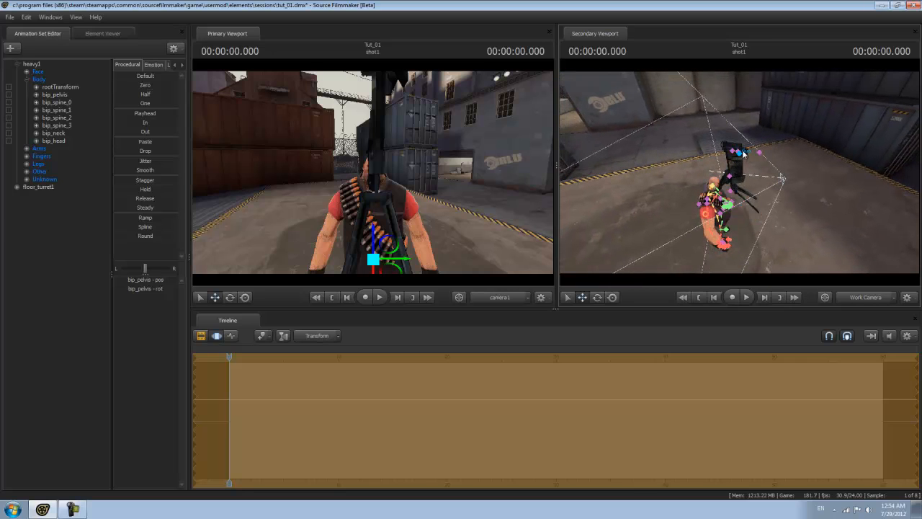
left_click(734, 190)
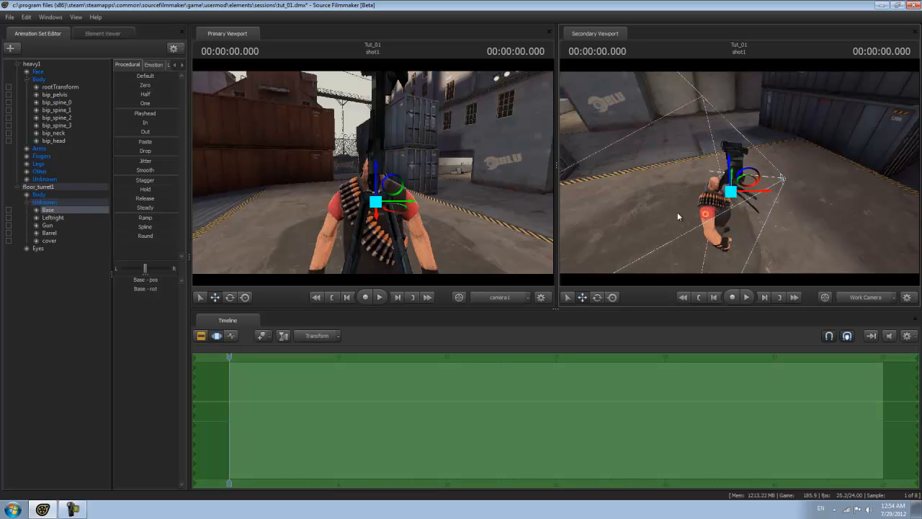
- Move the turret's Base away from the Heavy and out of camera1's view, lowering it to the ground
left_click_drag(769, 193, 872, 238)
key("w")
key("s")
left_click_drag(739, 172, 716, 166)
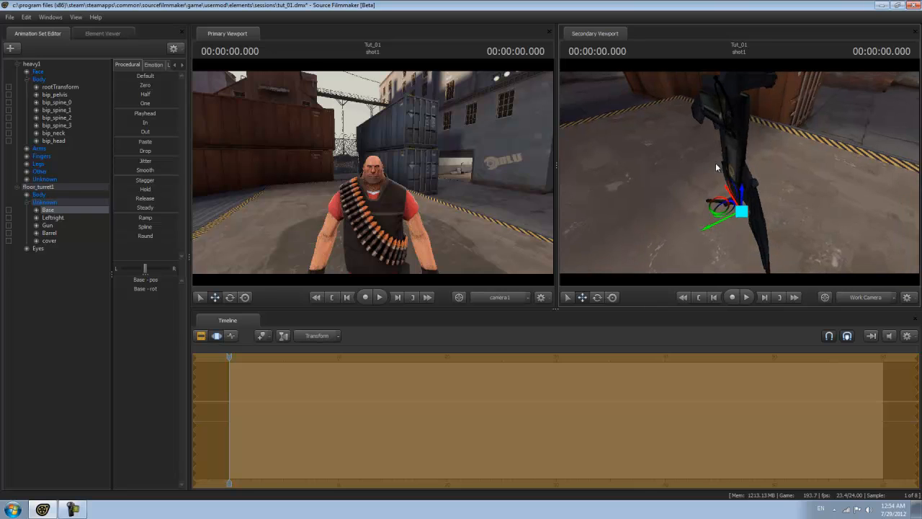
left_click_drag(742, 225, 767, 219)
key("a")
left_click_drag(740, 171, 807, 171)
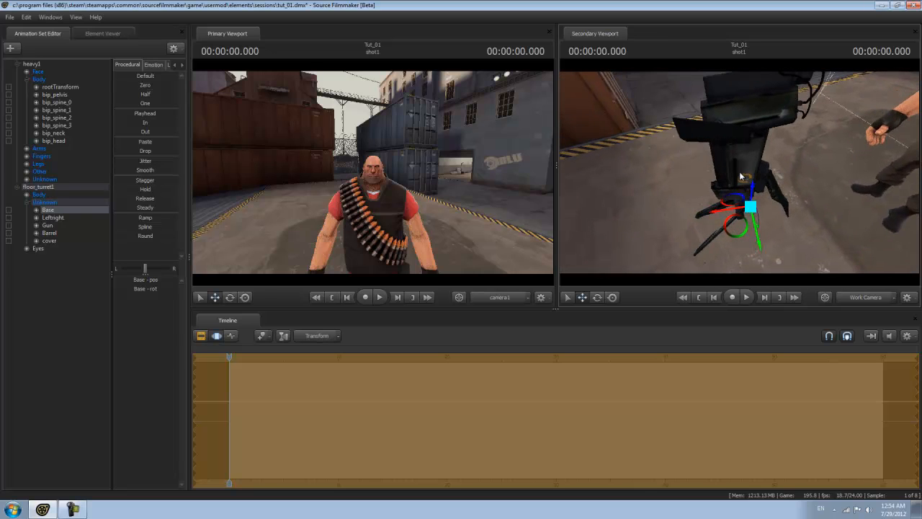
left_click_drag(754, 192, 774, 203)
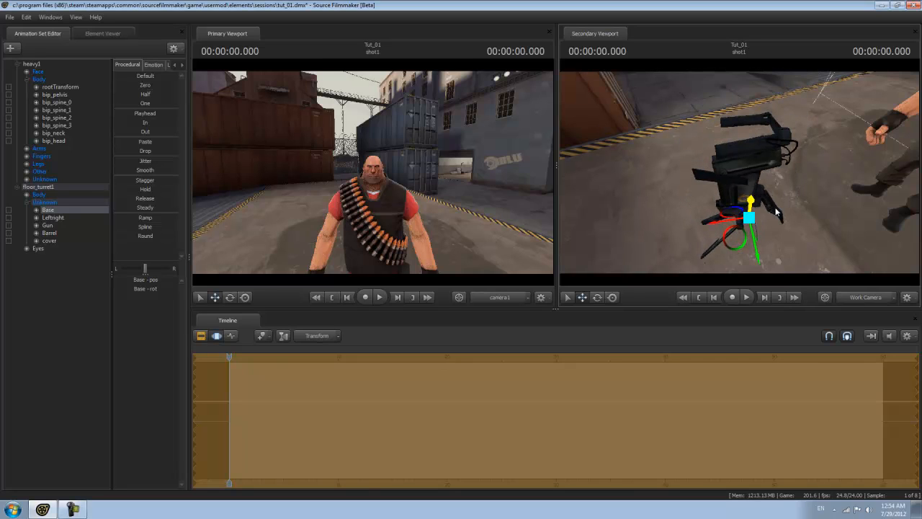
left_click_drag(760, 257, 758, 253)
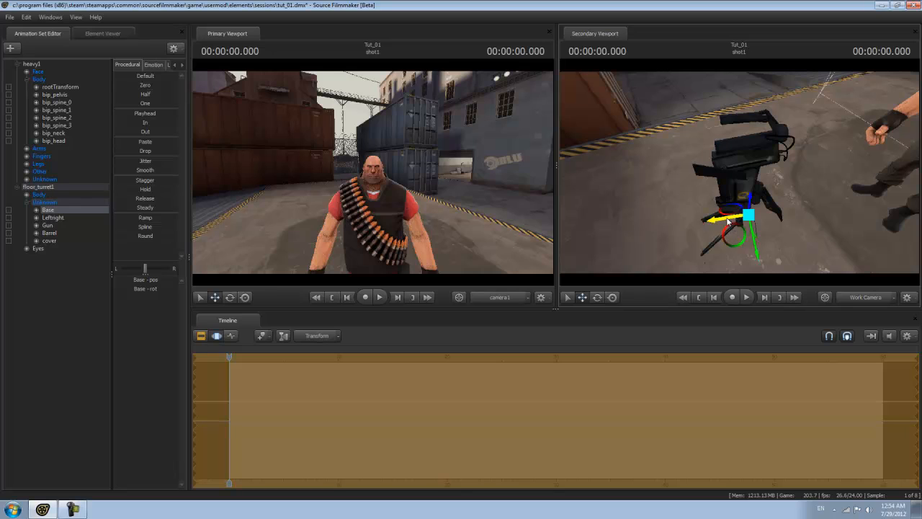
left_click_drag(727, 221, 685, 208)
- Tilt the turret's Base with the Rotate tool, then discard its pending move and rotation
left_click_drag(753, 159, 807, 140)
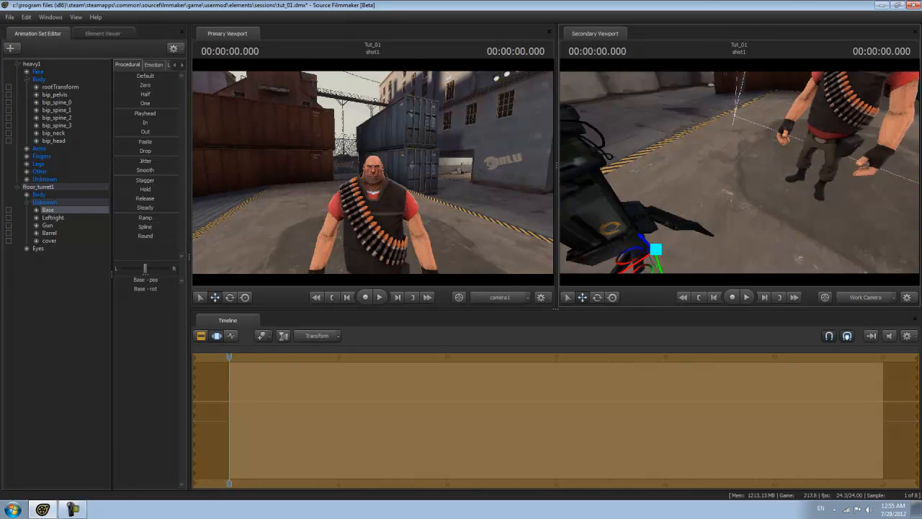
key("s")
mouse_move(738, 173)
left_mouse_down()
mouse_move(792, 137)
mouse_move(739, 173)
left_mouse_up()
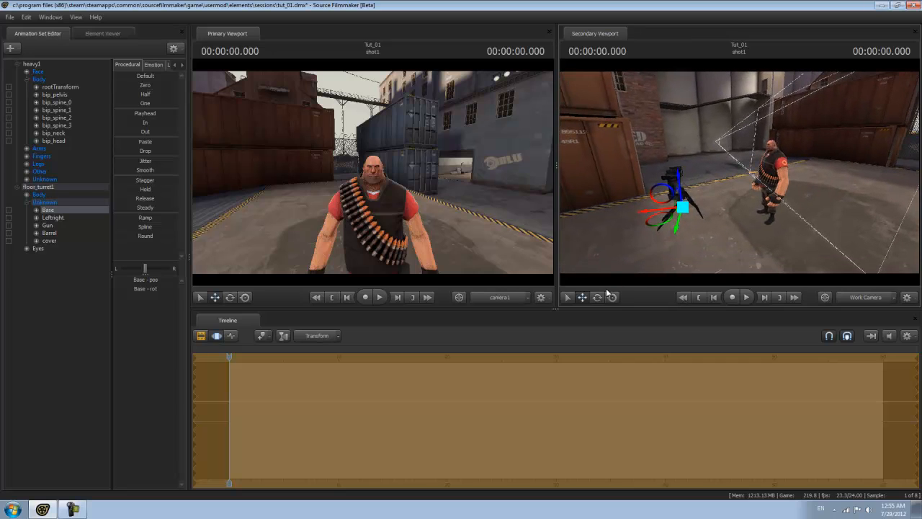
key("e")
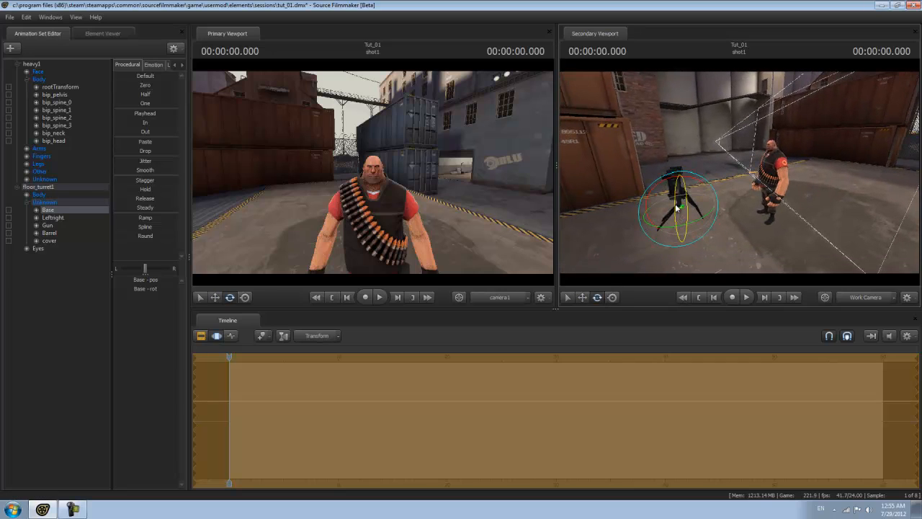
left_click_drag(676, 207, 657, 194)
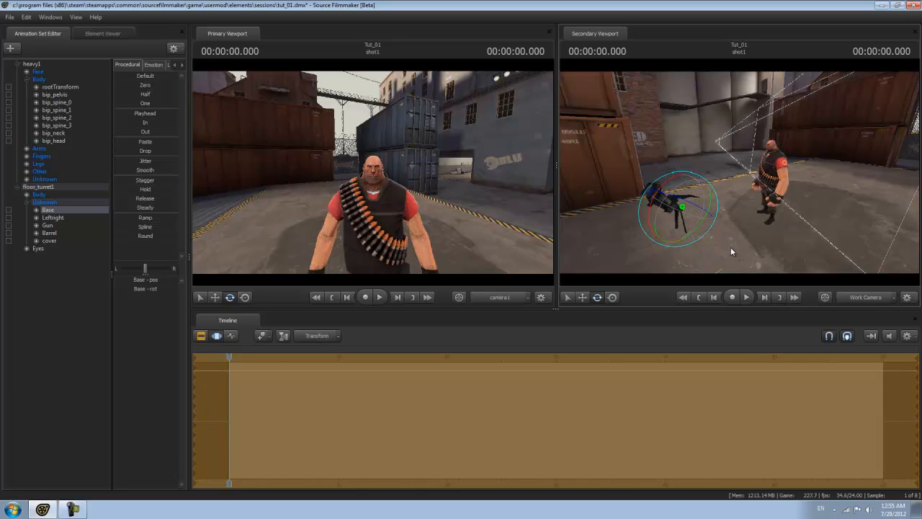
key("Escape")
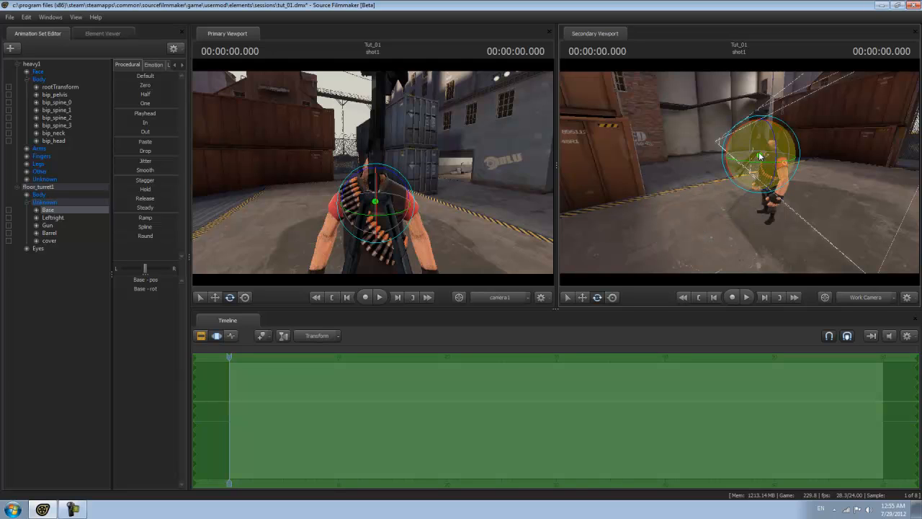
- Move the turret's Base away from the Heavy to the ground outside camera1's view, then deselect it
key("w")
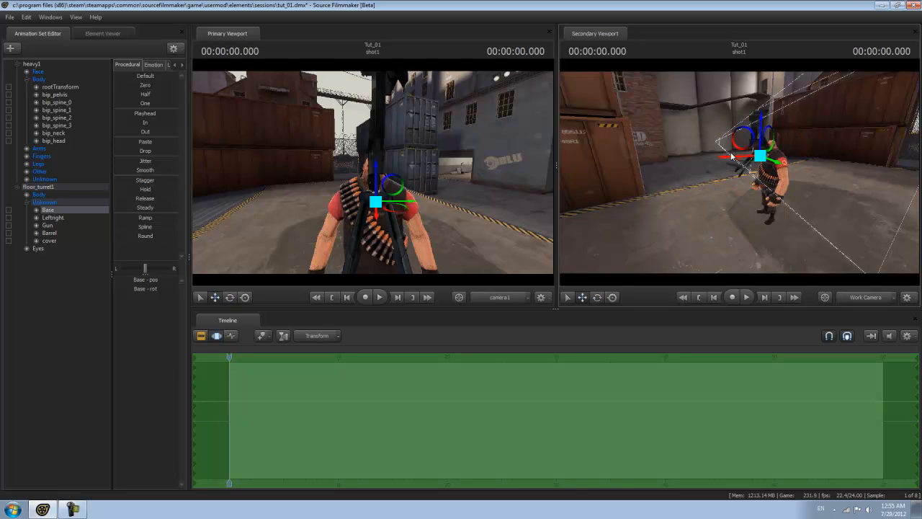
left_click_drag(726, 158, 688, 180)
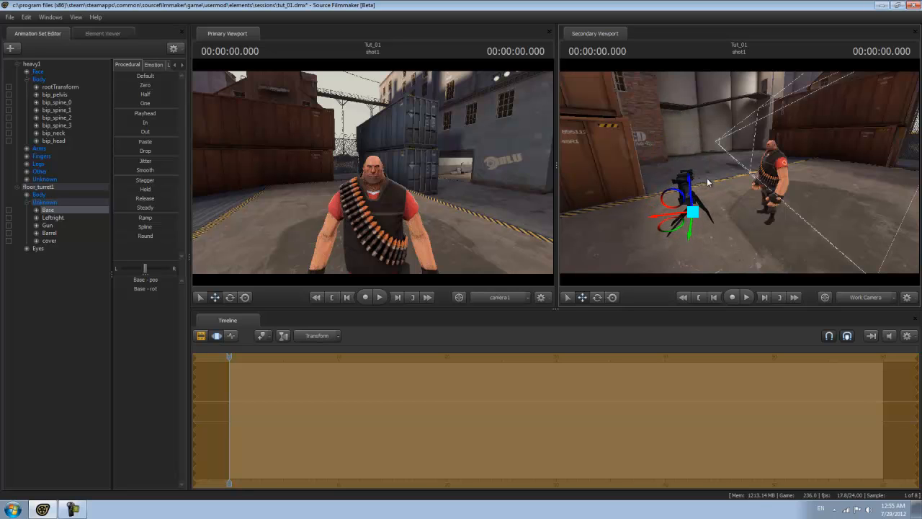
left_click(718, 178, "ctrl")
- Rotate the Heavy's bip_upperArm_R until his right hand reaches toward camera1, and orbit camera1 slightly around the arm
left_click_drag(748, 238, 821, 216)
left_click_drag(739, 173, 666, 173)
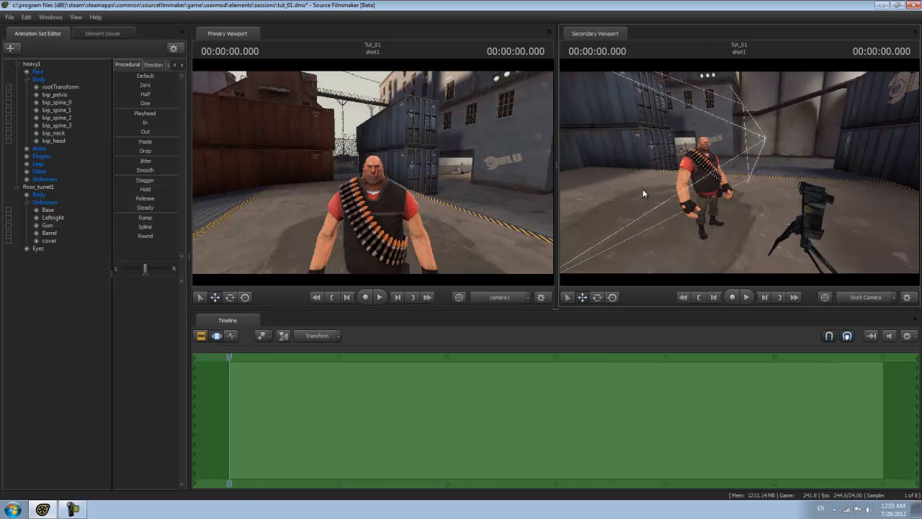
left_click_drag(687, 232, 729, 205)
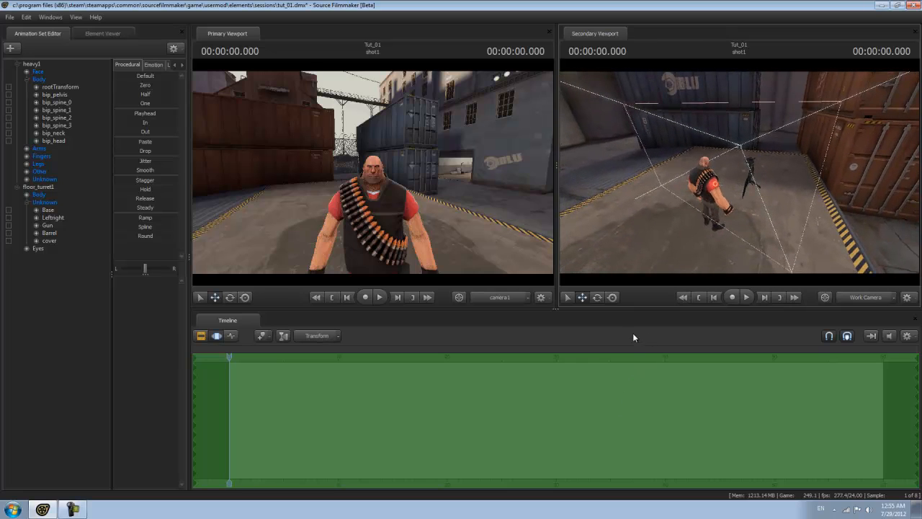
left_click_drag(680, 244, 718, 176)
left_click(718, 175)
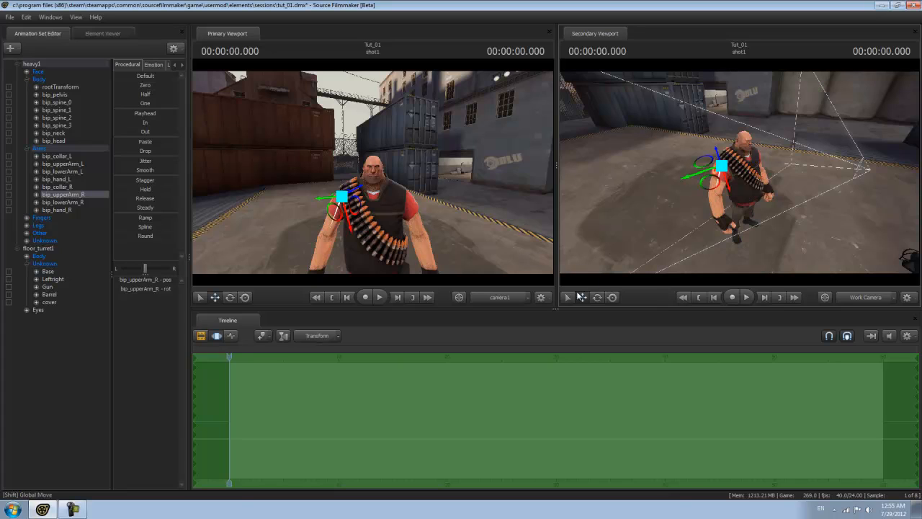
left_click(598, 298)
left_click_drag(739, 172, 796, 162)
left_click_drag(702, 174, 579, 125)
left_click_drag(471, 196, 432, 189, "alt")
- Select bip_middle_0_R, bip_ring_0_R and bip_pinky_0_R on the Heavy's right hand and rotate them together to bend the fingers
left_click_drag(827, 239, 745, 173, "alt")
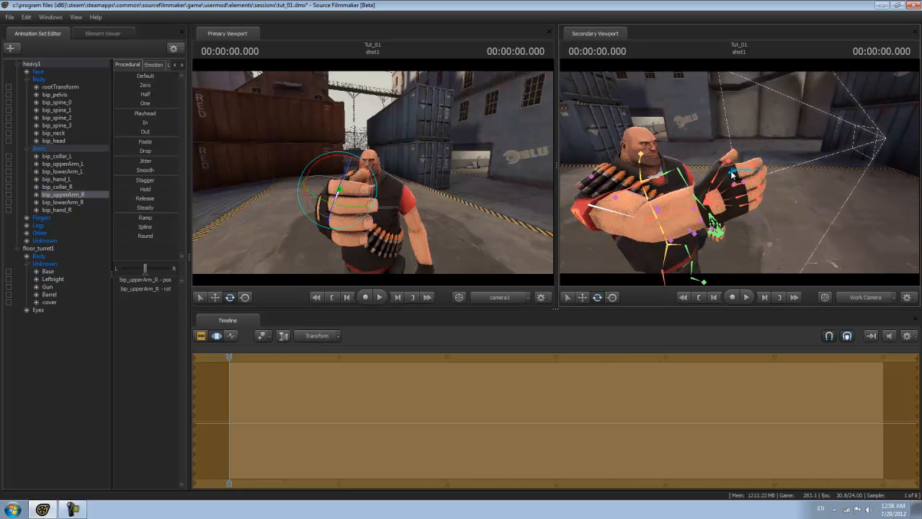
left_click(740, 186)
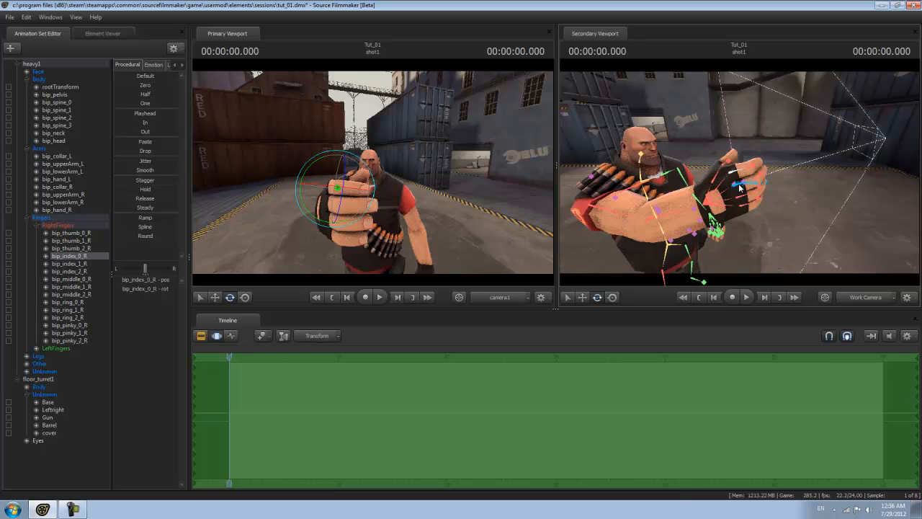
left_click(741, 188)
left_click(741, 194, "ctrl+shift")
left_click(741, 205, "ctrl+shift")
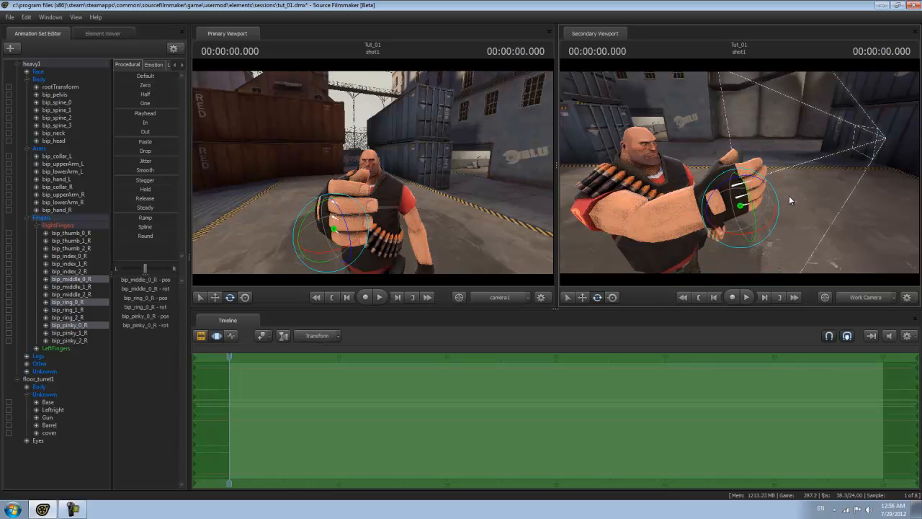
left_click_drag(742, 206, 770, 236)
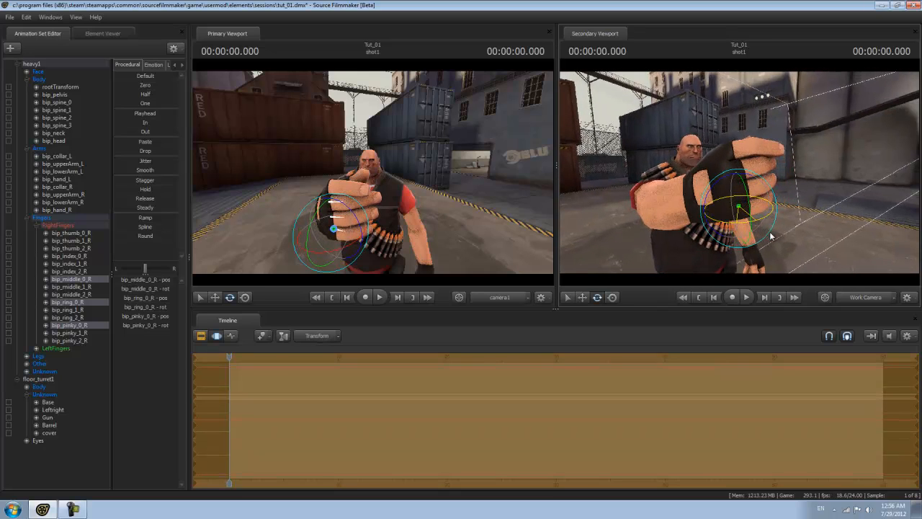
- Select bip_index_0_R and rotate it to adjust the base of the Heavy's right index finger
key("ctrl")
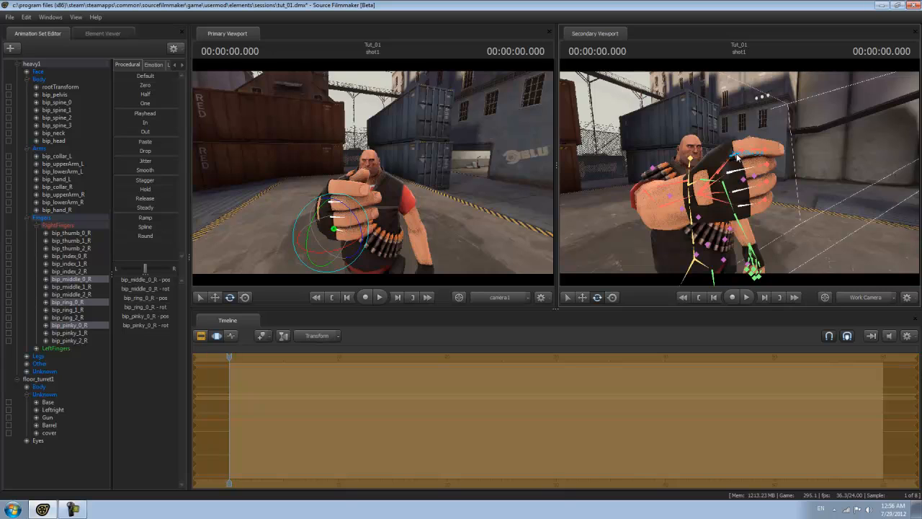
left_click(737, 155, "ctrl")
left_click_drag(728, 172, 708, 147)
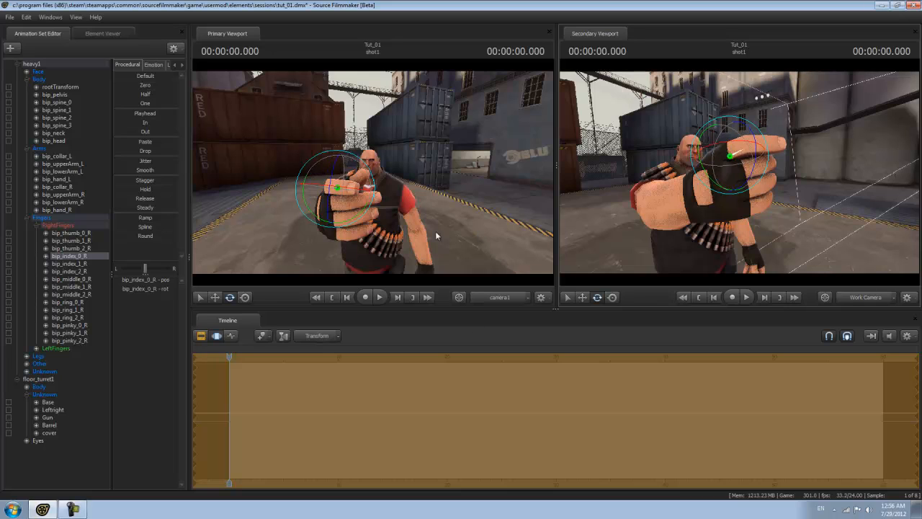
- Select bip_index_1_R on the Heavy's right hand and rotate it to straighten the index finger toward camera1
key("ctrl")
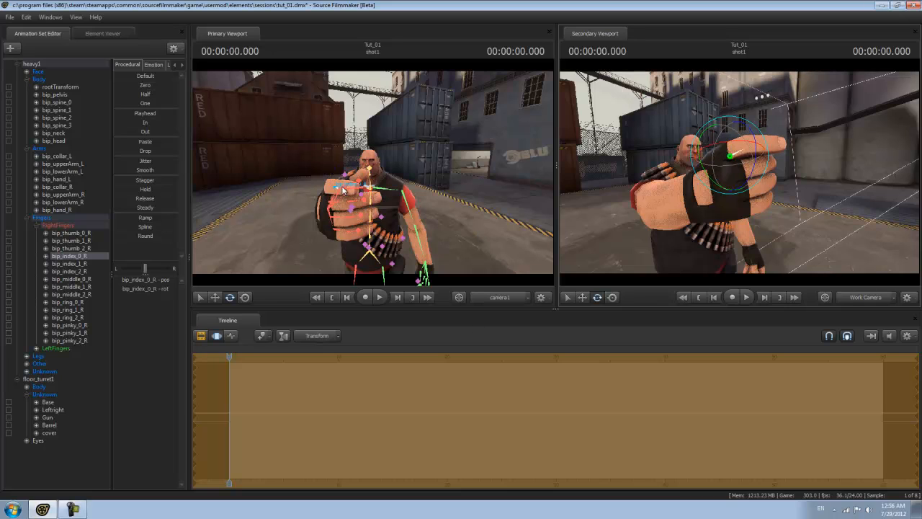
left_click(742, 142, "ctrl")
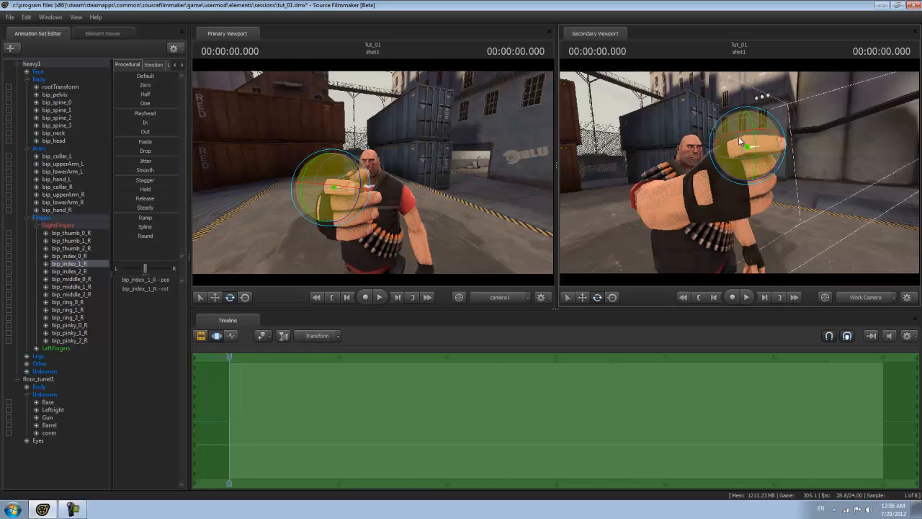
left_click_drag(739, 138, 700, 134)
- Select bip_middle_1_R, bip_ring_1_R and bip_pinky_1_R together and rotate them to curl the Heavy's fingers inward
key("ctrl")
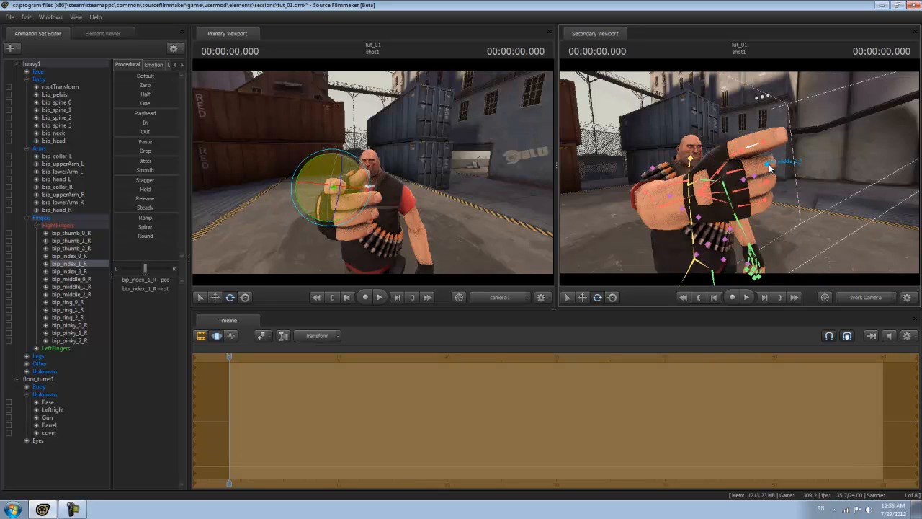
left_click(762, 169, "ctrl")
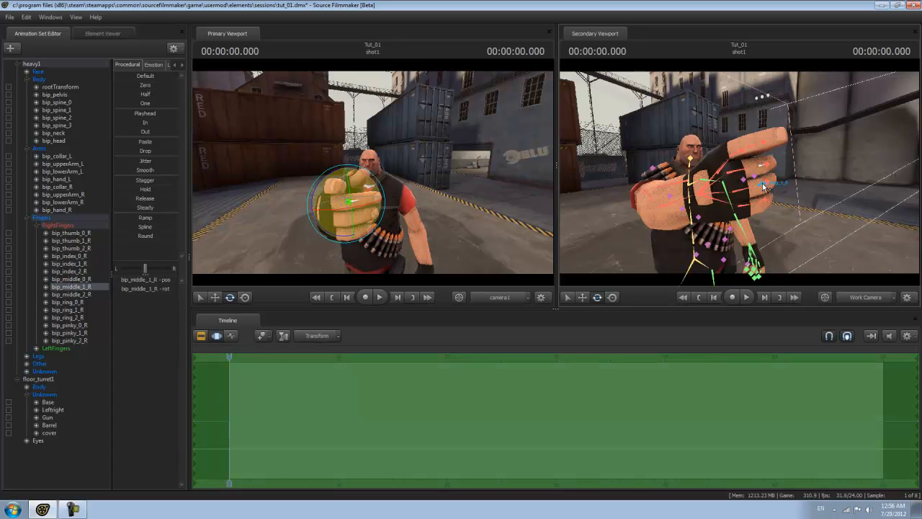
left_click(764, 186, "ctrl")
left_click(765, 203, "ctrl")
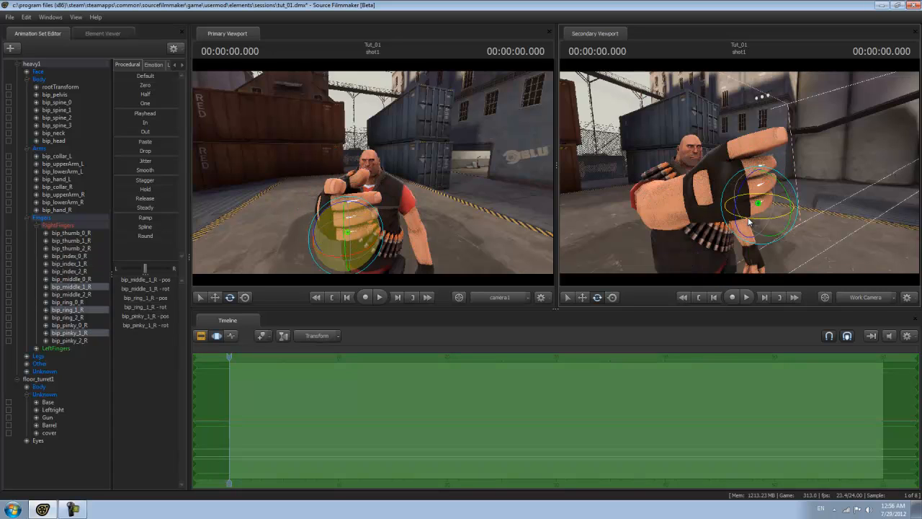
mouse_move(748, 221)
left_mouse_down()
mouse_move(770, 225)
mouse_move(765, 218)
left_mouse_up()
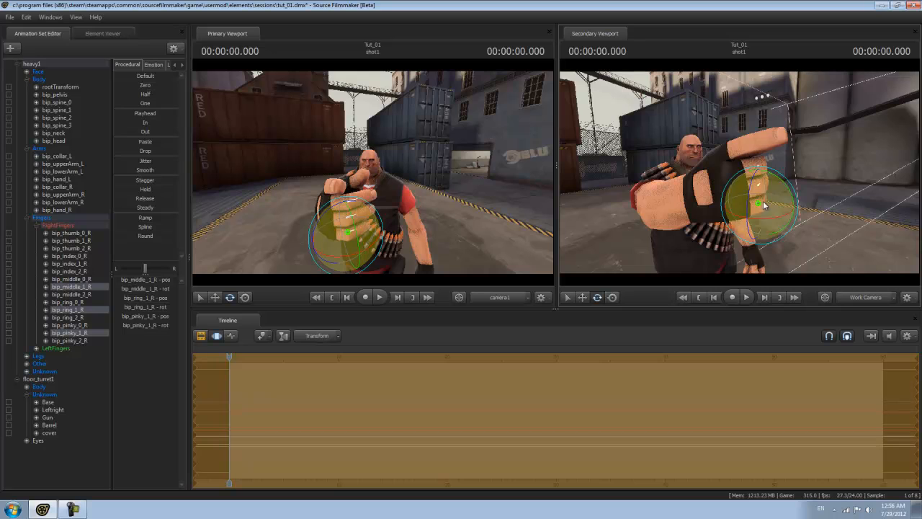
- Select bip_thumb_0_R and rotate it so the Heavy's right thumb points upward
left_click_drag(834, 203, 725, 157, "alt")
left_click(708, 168)
left_click_drag(782, 176, 806, 393)
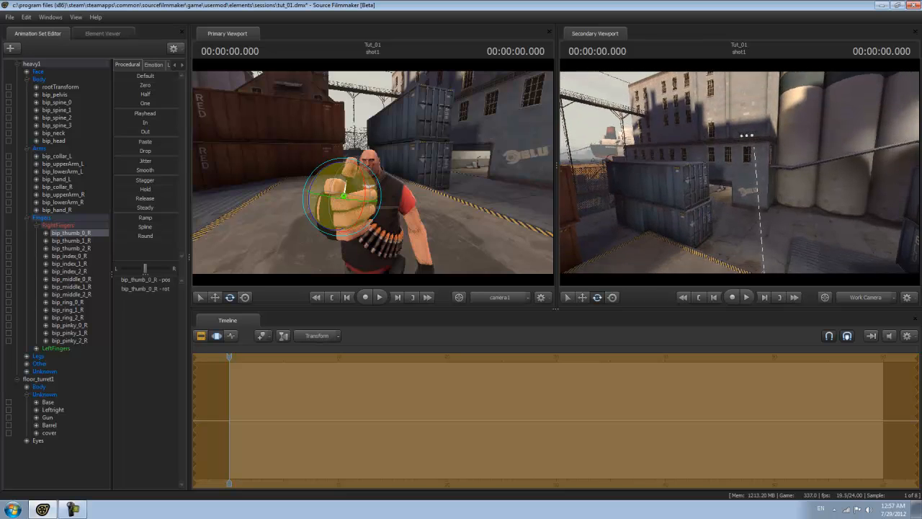
- Select bip_middle_2_R, bip_ring_2_R and bip_pinky_2_R together and rotate the fingertips to close them into the palm
left_click_drag(740, 172, 708, 180)
key("w")
key("d")
key("w")
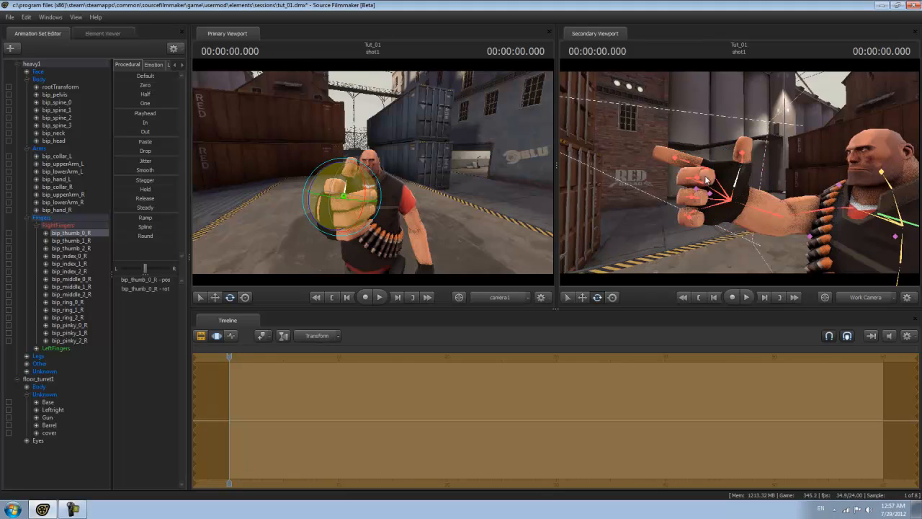
left_click(697, 179)
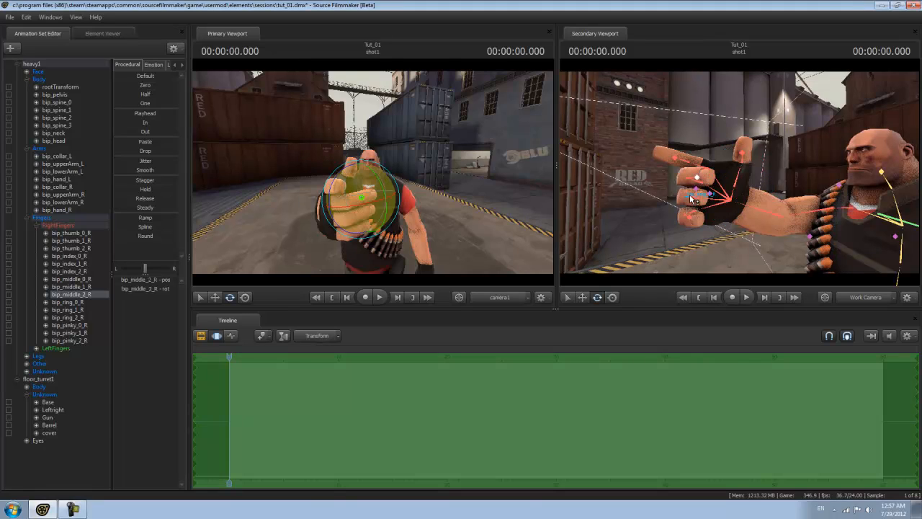
left_click(692, 197, "ctrl")
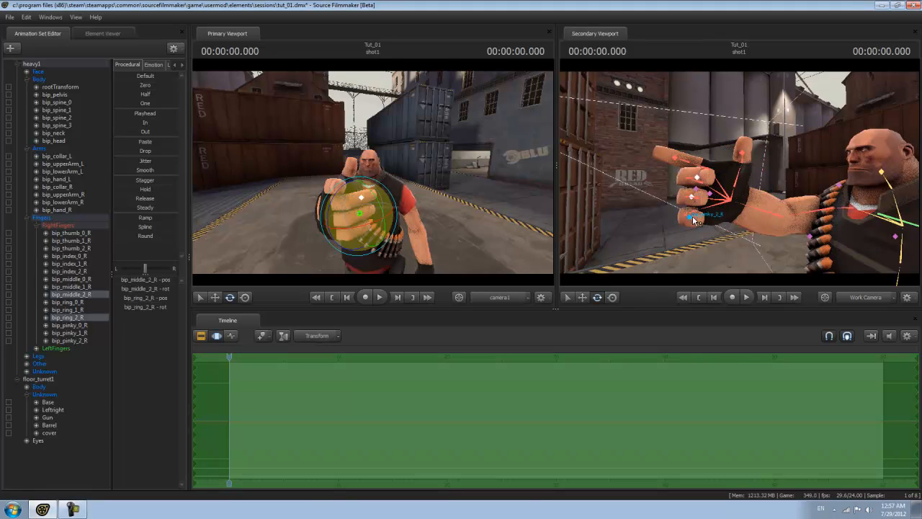
left_click(690, 216, "ctrl")
left_click_drag(687, 228, 710, 230)
- Pull camera1 back to show more of the Heavy, and frame his face with the work camera
left_click_drag(739, 173, 404, 206)
left_click_drag(482, 224, 471, 245)
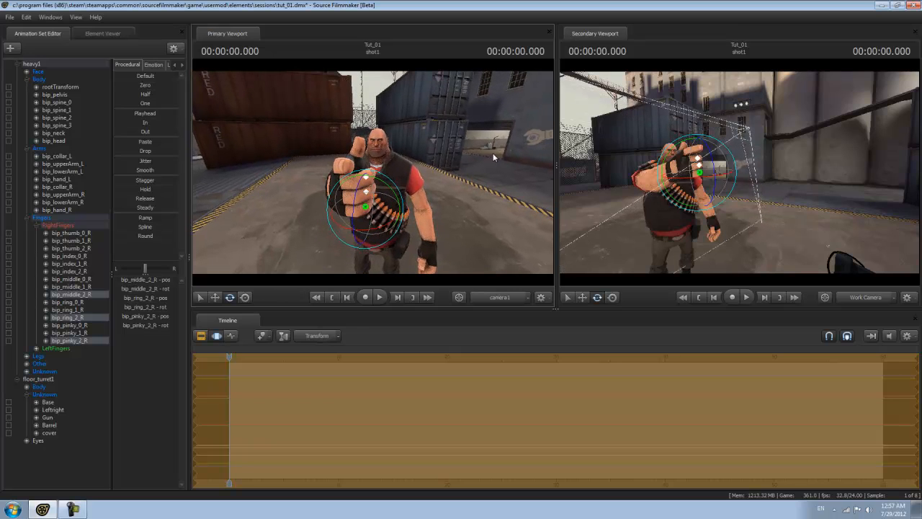
left_click_drag(828, 180, 684, 180)
mouse_move(739, 172)
left_mouse_down()
mouse_move(826, 173)
mouse_move(713, 176)
mouse_move(739, 177)
left_mouse_up()
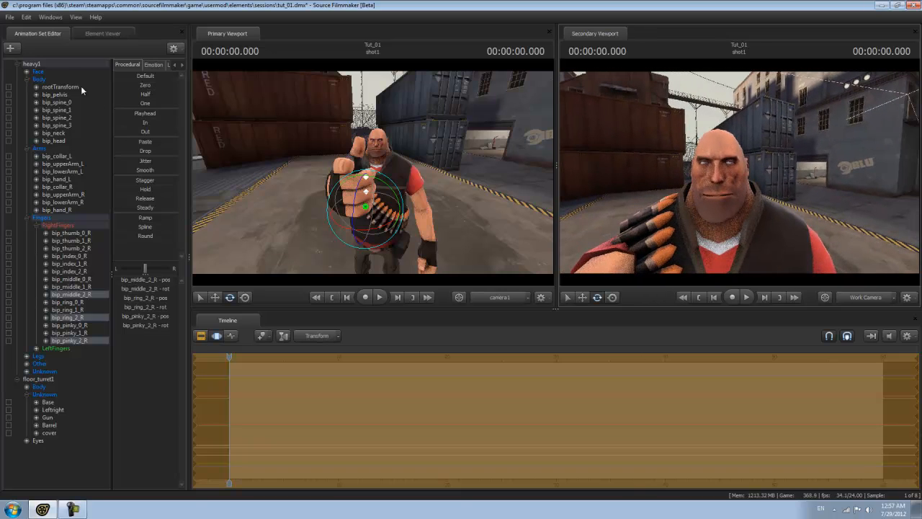
- Switch the timeline to the Graph Editor and apply the mad emotion preset to the Heavy's Face controls
left_click(153, 65)
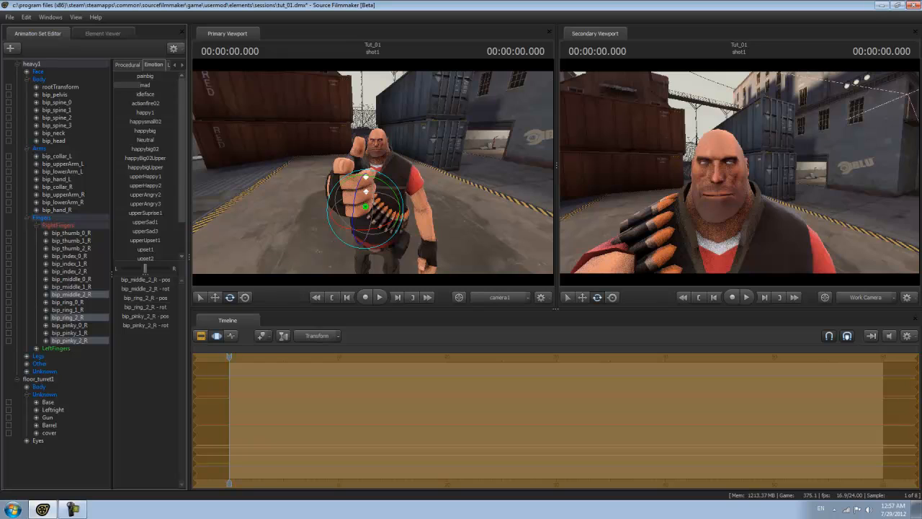
mouse_move(162, 85)
left_mouse_down()
mouse_move(126, 85)
mouse_move(157, 85)
left_mouse_up()
left_click(230, 336)
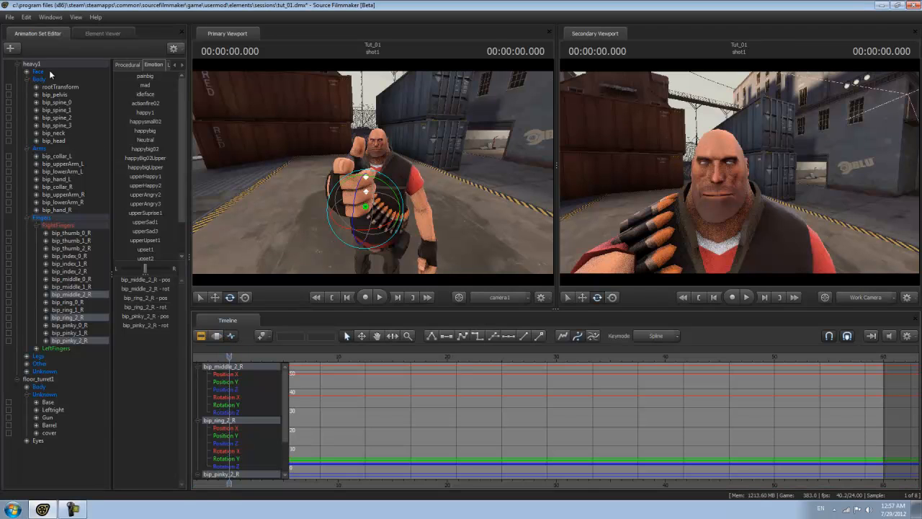
left_click(32, 71)
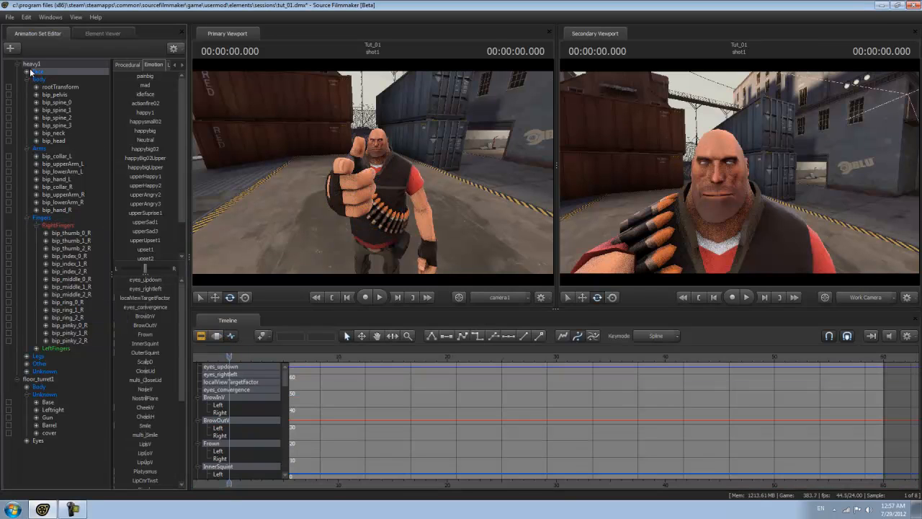
left_click(146, 86)
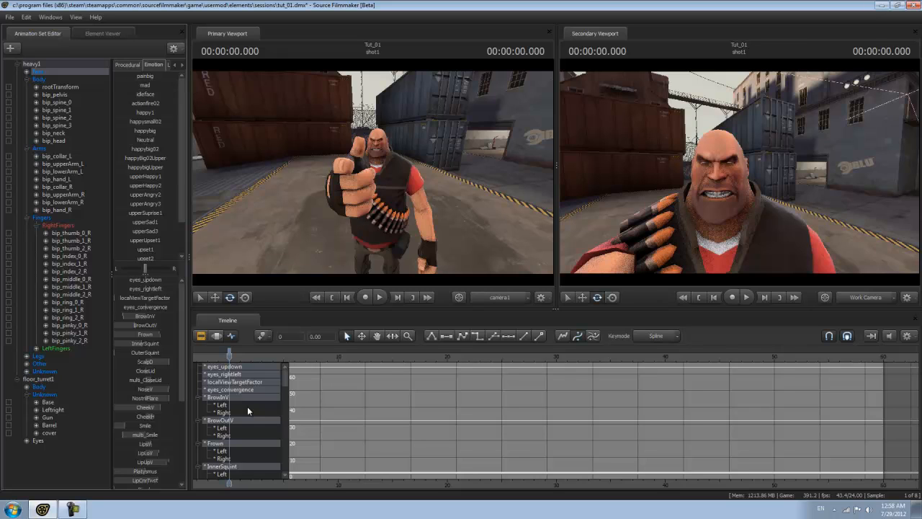
- Raise the Smile facial slider to its maximum to turn the Heavy's expression into a grin
mouse_move(181, 354)
left_mouse_down()
mouse_move(181, 414)
mouse_move(181, 354)
left_mouse_up()
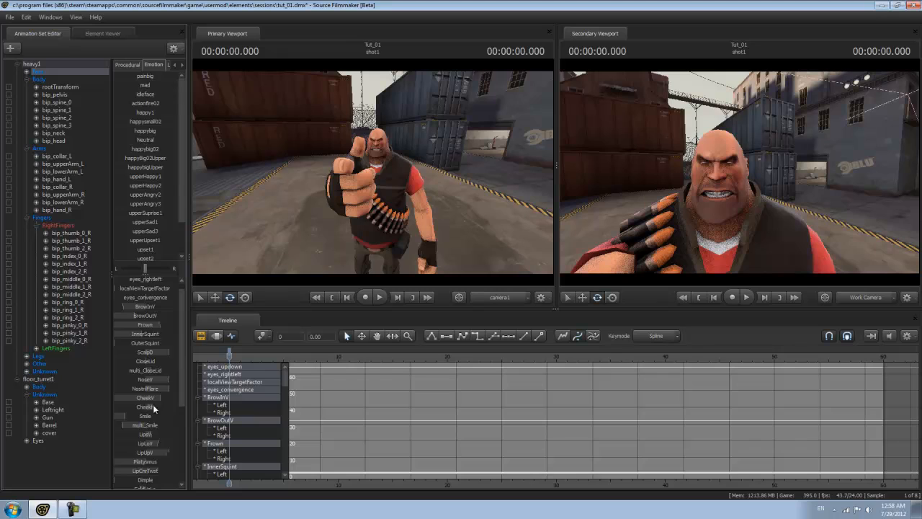
left_click_drag(127, 415, 172, 415)
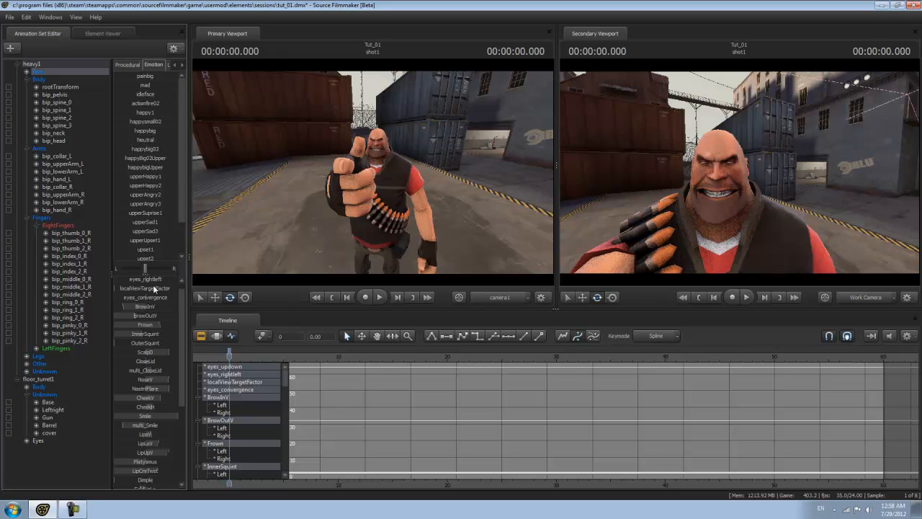
scroll(179, 322, "up", 1)
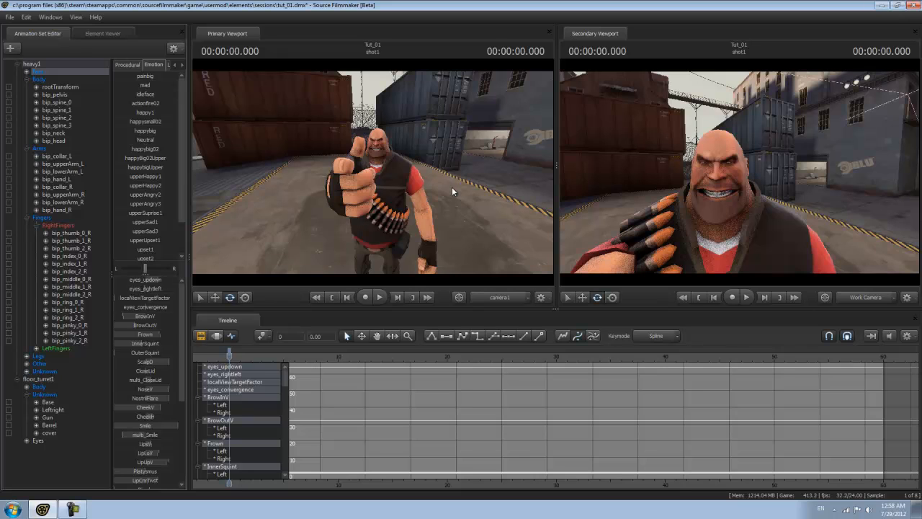
- Move camera1 closer to the Heavy so his raised fist fills more of the foreground
left_click_drag(435, 183, 454, 186)
key("w")
key("s")
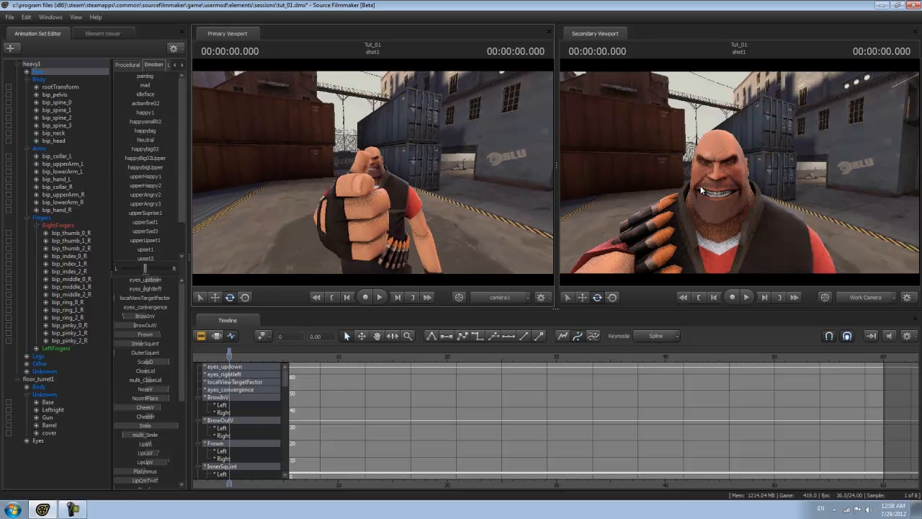
- Select bip_head, rotate it to tilt the Heavy's head back and sideways, and deselect it
left_click(721, 186)
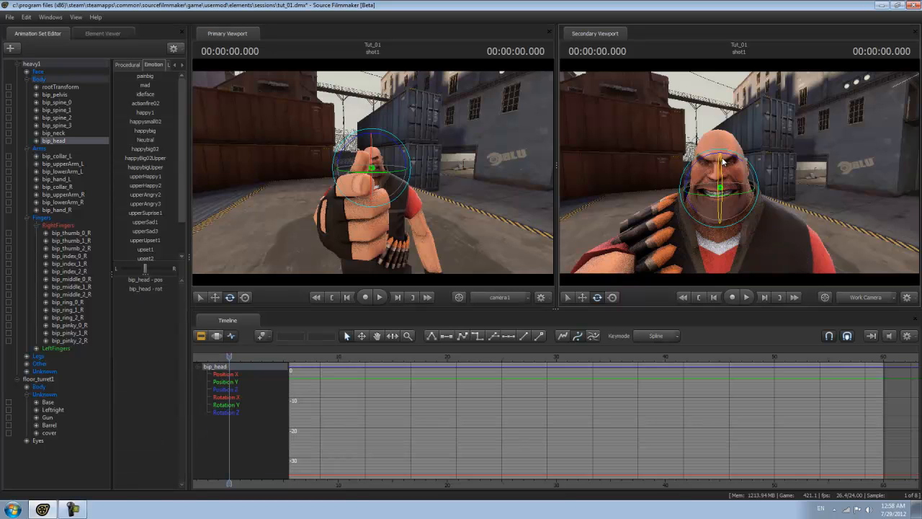
mouse_move(734, 160)
left_mouse_down()
mouse_move(724, 181)
mouse_move(726, 170)
left_mouse_up()
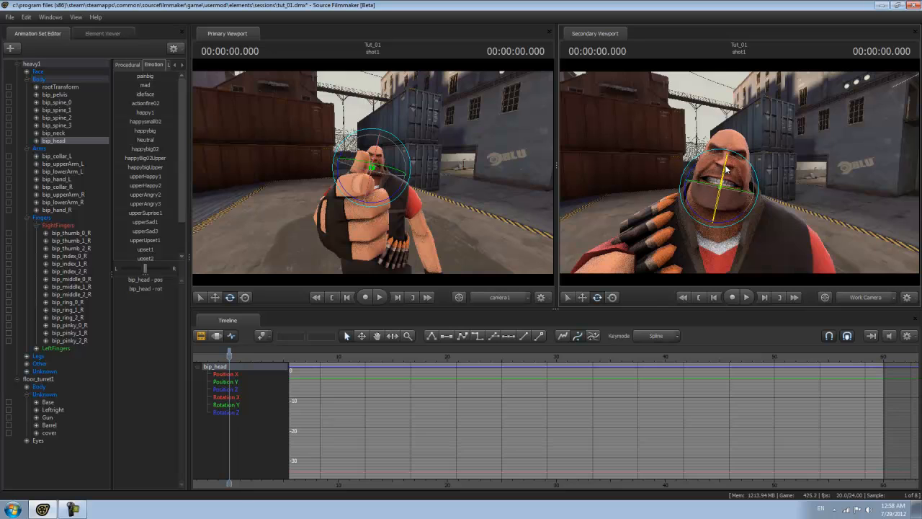
left_click(501, 185)
left_click(466, 163, "ctrl")
- Reframe camera1 on the Heavy's face and fist, and pull the work camera back to view him from the side
mouse_move(466, 162)
left_mouse_down()
mouse_move(437, 170)
mouse_move(483, 172)
mouse_move(432, 171)
mouse_move(454, 170)
left_mouse_up()
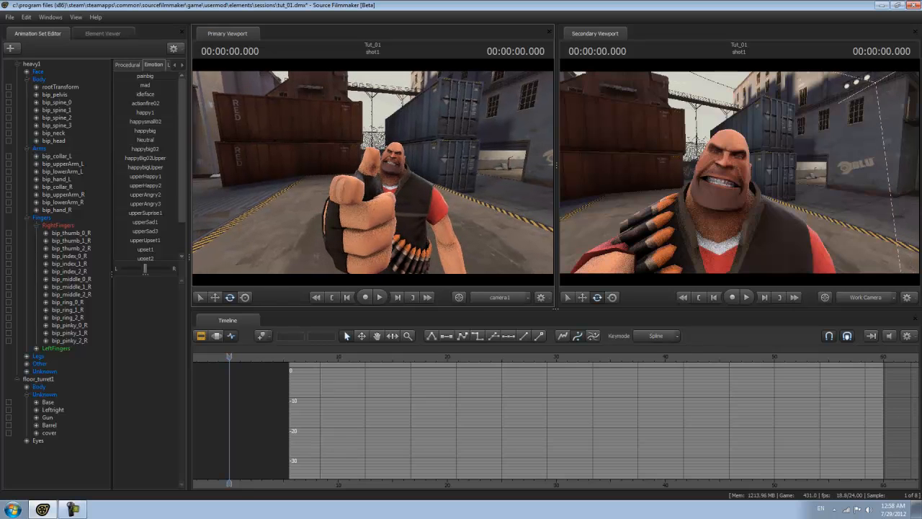
left_click_drag(615, 168, 604, 217)
key("s")
key("ctrl")
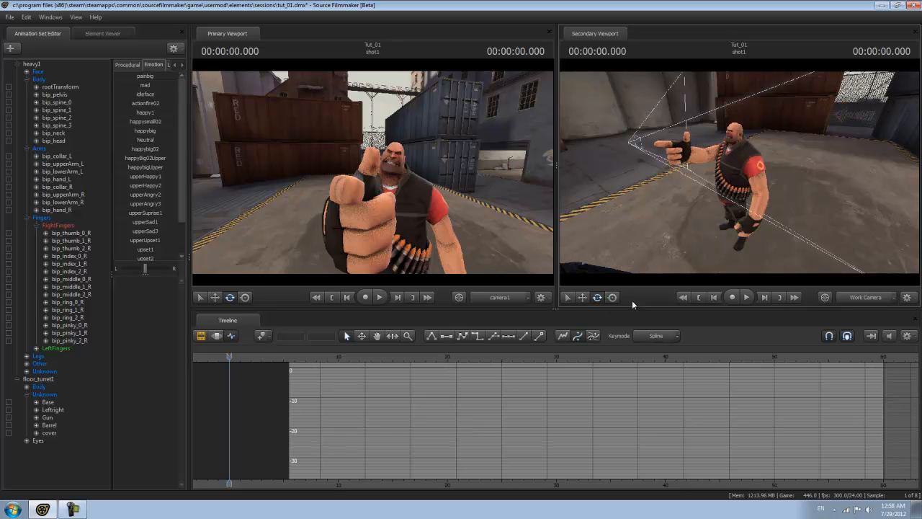
- Select bip_head and, at 8.291 seconds on the timeline, rotate it to a different pose to create a second keyframe
mouse_move(739, 172)
left_mouse_down()
mouse_move(634, 172)
mouse_move(915, 172)
mouse_move(642, 172)
mouse_move(753, 172)
left_mouse_up()
key("w")
key("a")
key("a")
key("d")
left_click(729, 175, "ctrl")
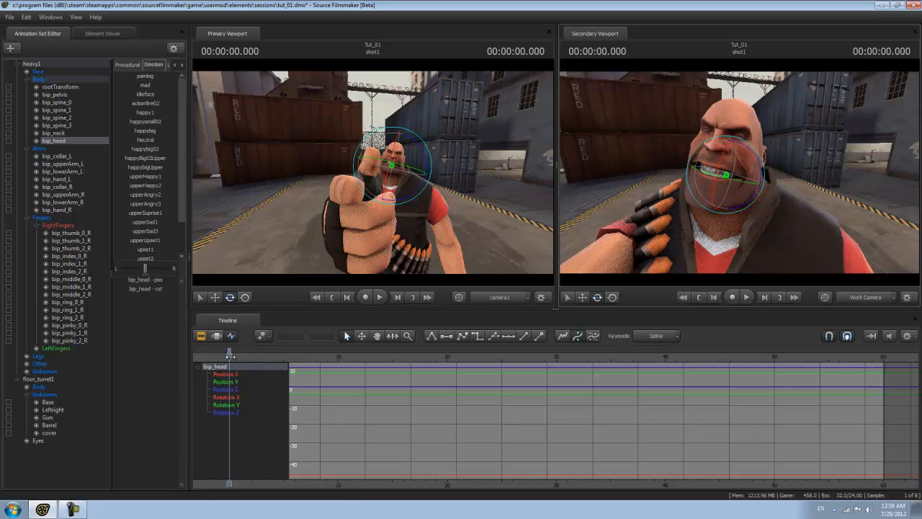
left_click_drag(228, 355, 319, 356)
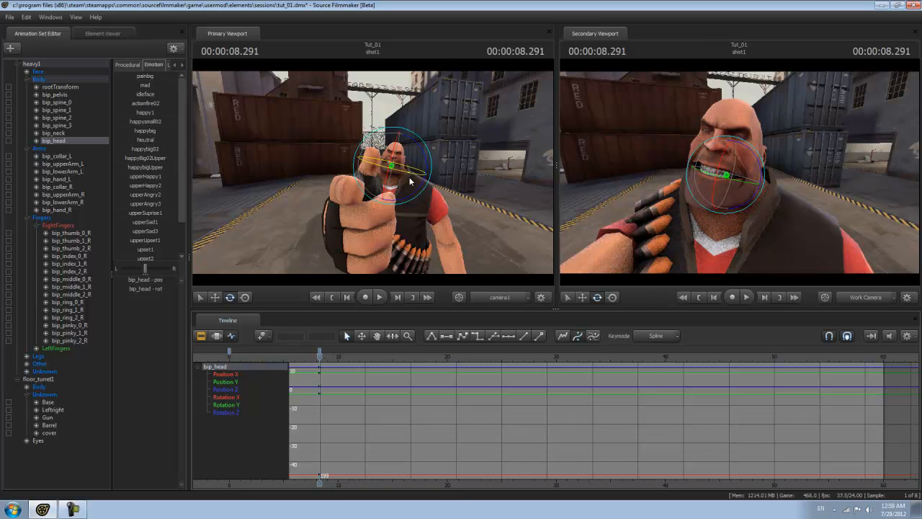
left_click_drag(425, 160, 421, 137)
left_click_drag(393, 172, 394, 186)
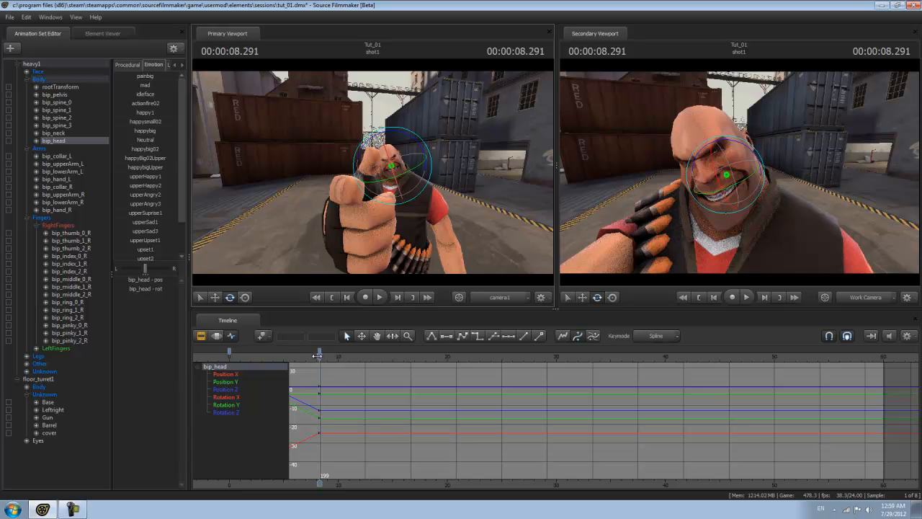
- Return the playhead to the start of the shot and play back the head movement
left_click_drag(319, 354, 229, 358)
key("space")
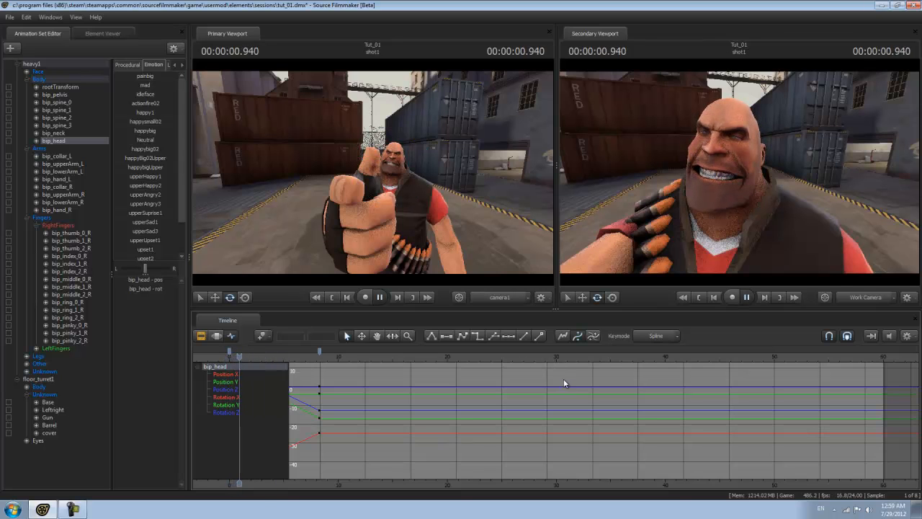
key("space")
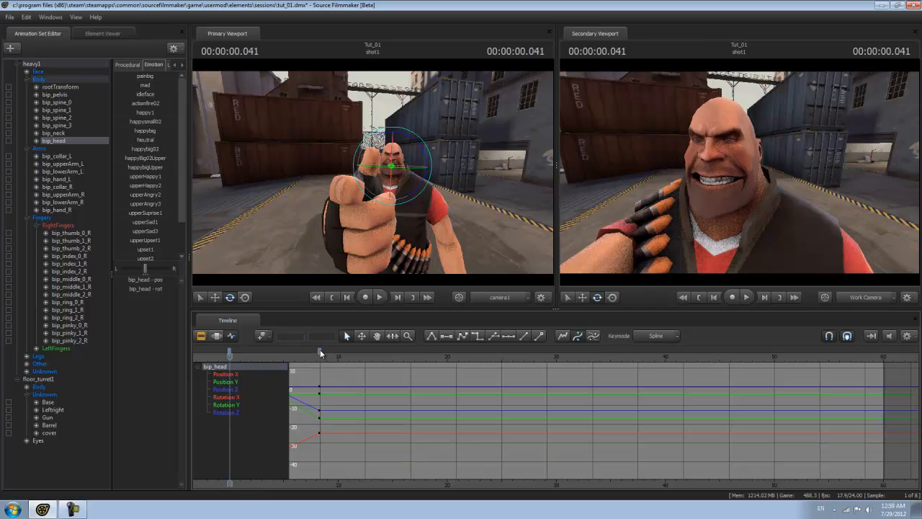
- Move the later bip_head keyframe to frame 33 to speed up the head turn, and play the animation back
left_click_drag(320, 351, 244, 351)
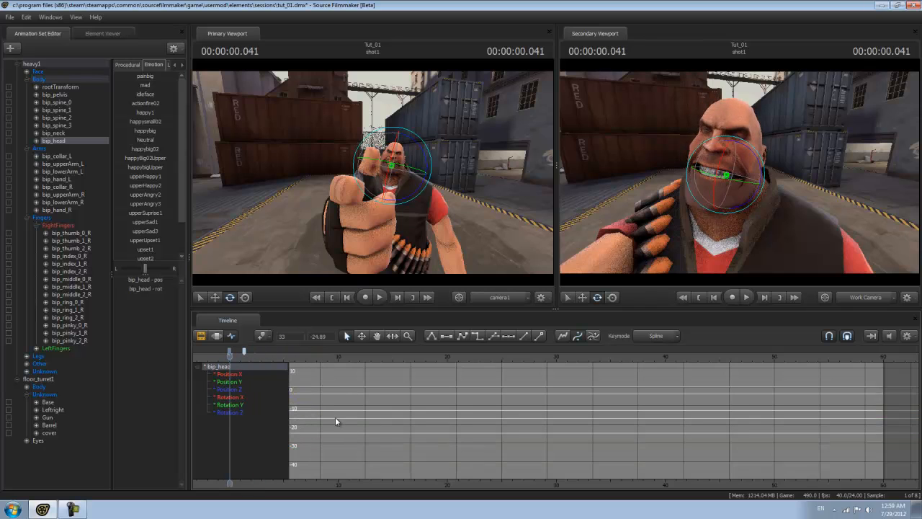
key("space")
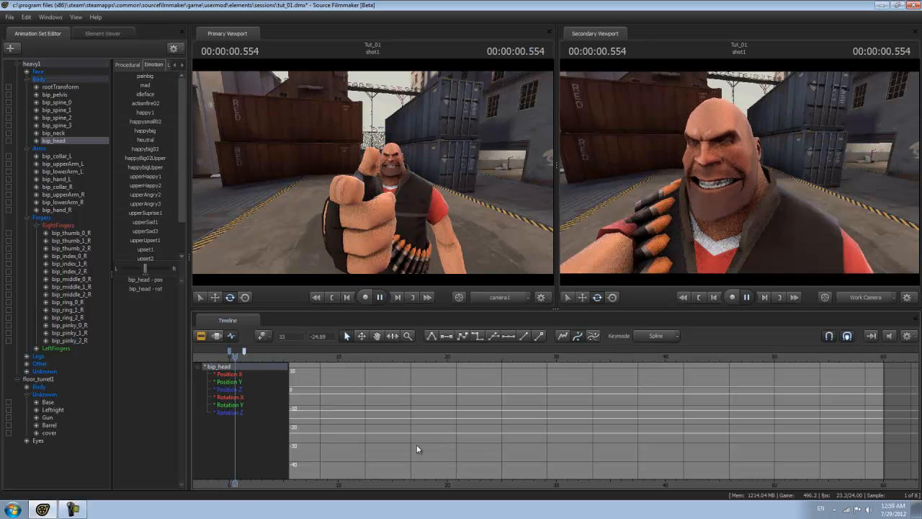
key("space")
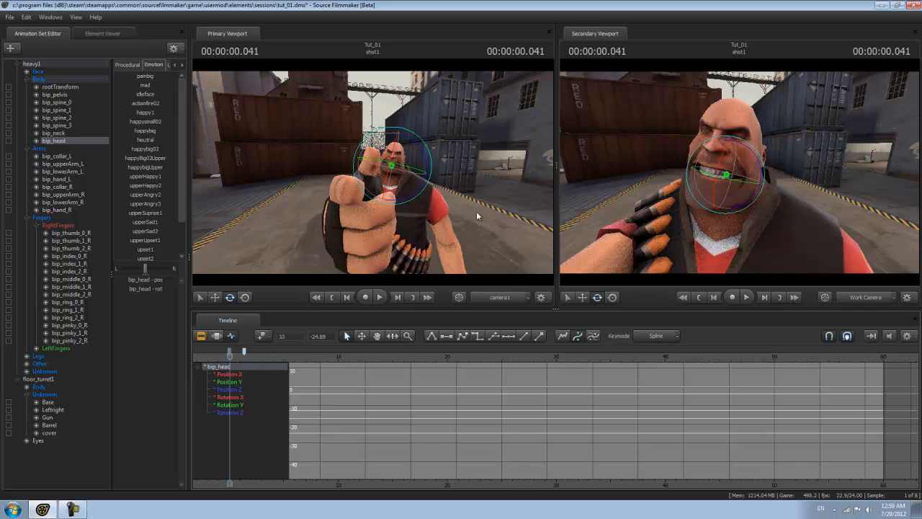
- Deselect the head and move camera1 around to the Heavy's side so that the turret is also in view
left_click_drag(477, 214, 410, 217)
key("w")
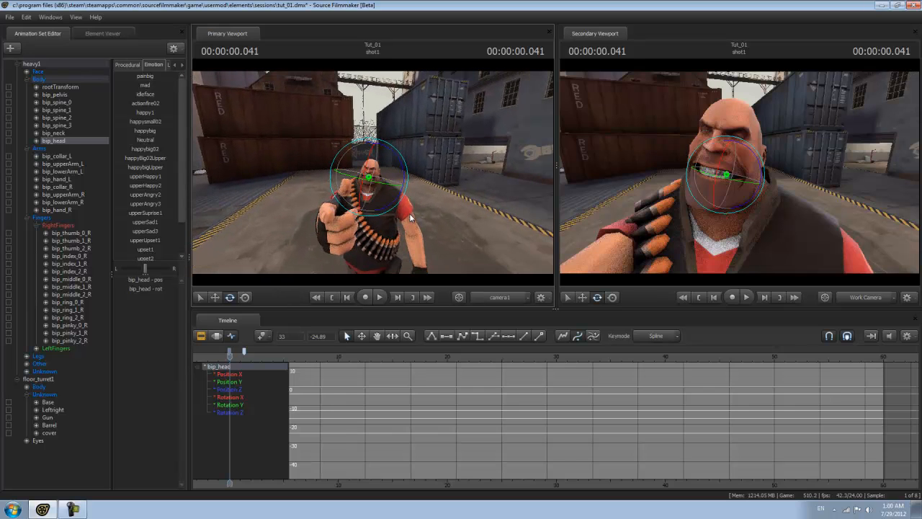
left_click(452, 206, "ctrl")
left_click_drag(472, 216, 378, 216)
key("d")
key("s")
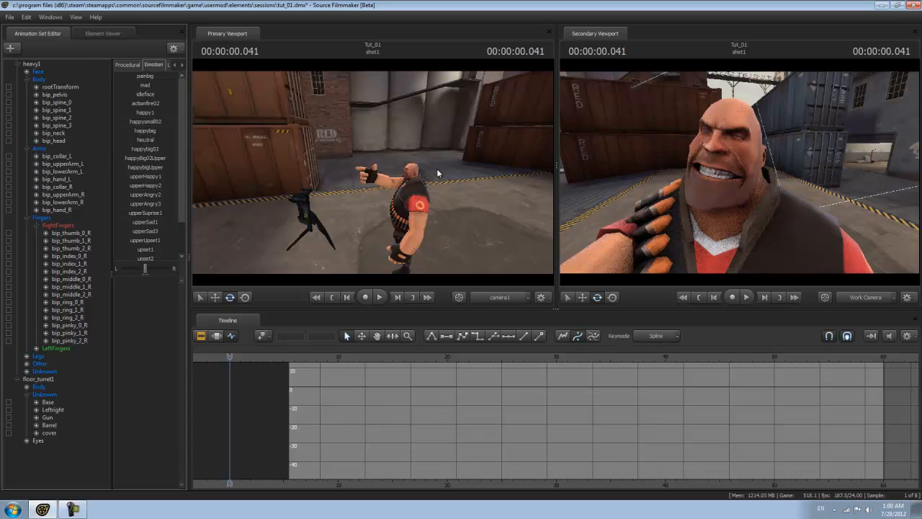
- Apply the happybig02 emotion preset at full strength to the Heavy's Face controls, and reframe both cameras on his upper body
left_click(35, 73)
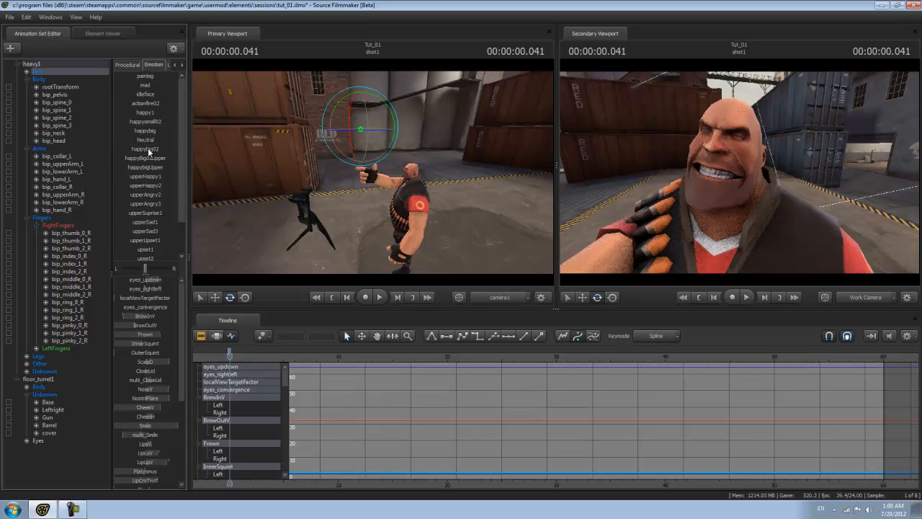
left_click_drag(149, 149, 213, 152)
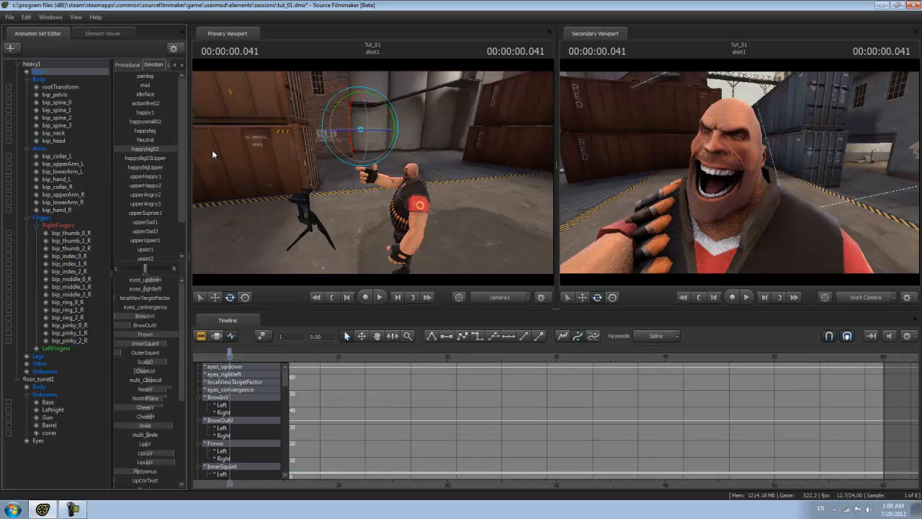
left_click_drag(551, 234, 622, 179)
key("s")
left_click_drag(740, 180, 740, 180)
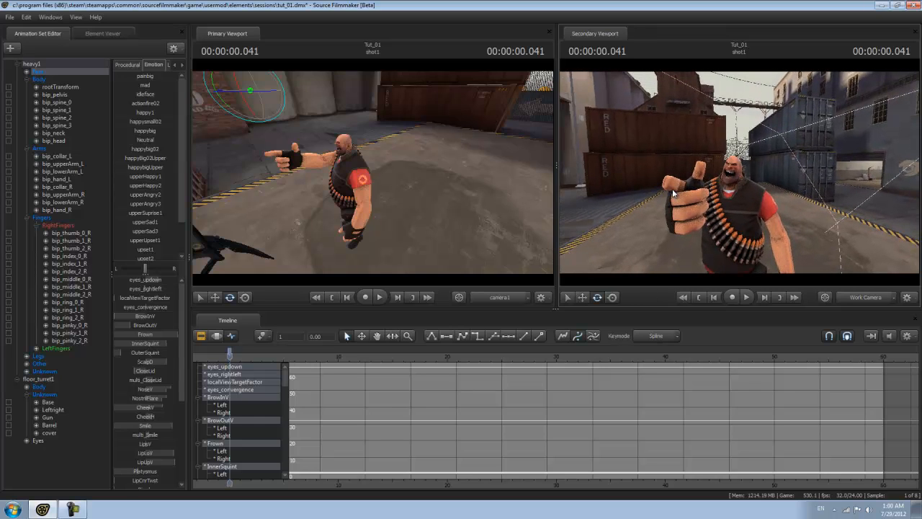